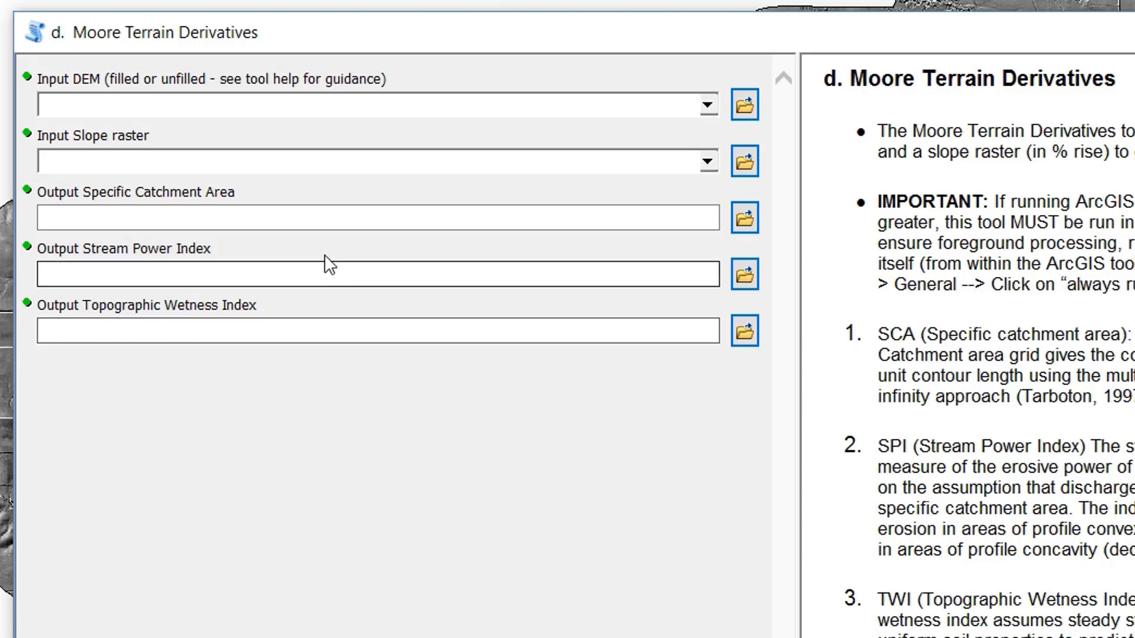
{"action": "left_click", "coordinate": [152, 107]}
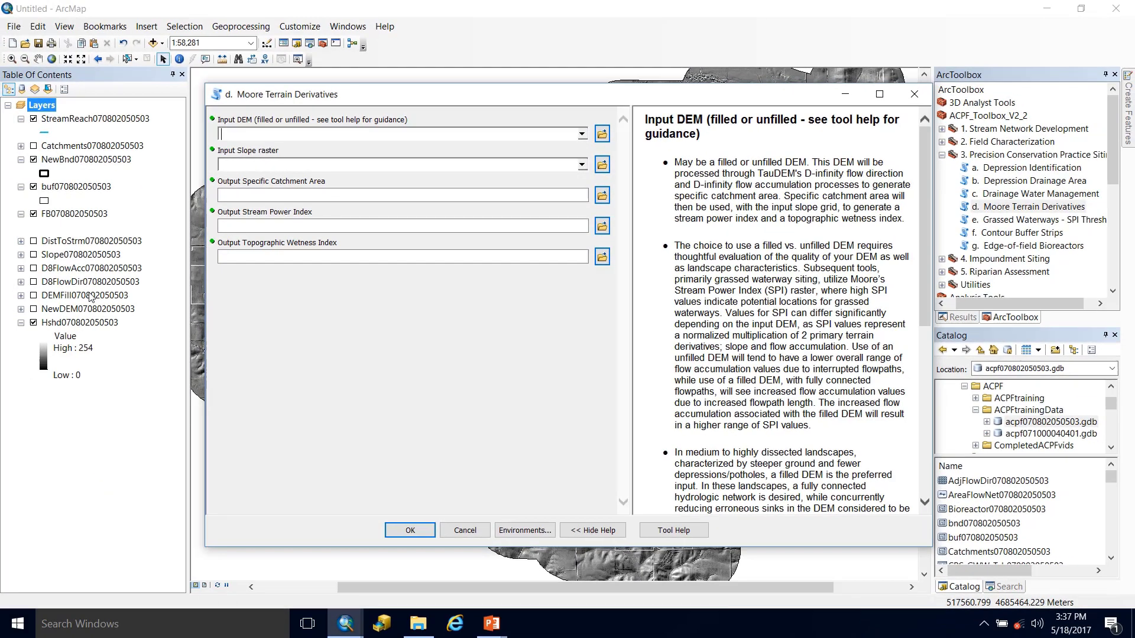
{"action": "left_click_drag", "start_coordinate": [67, 297], "coordinate": [329, 139]}
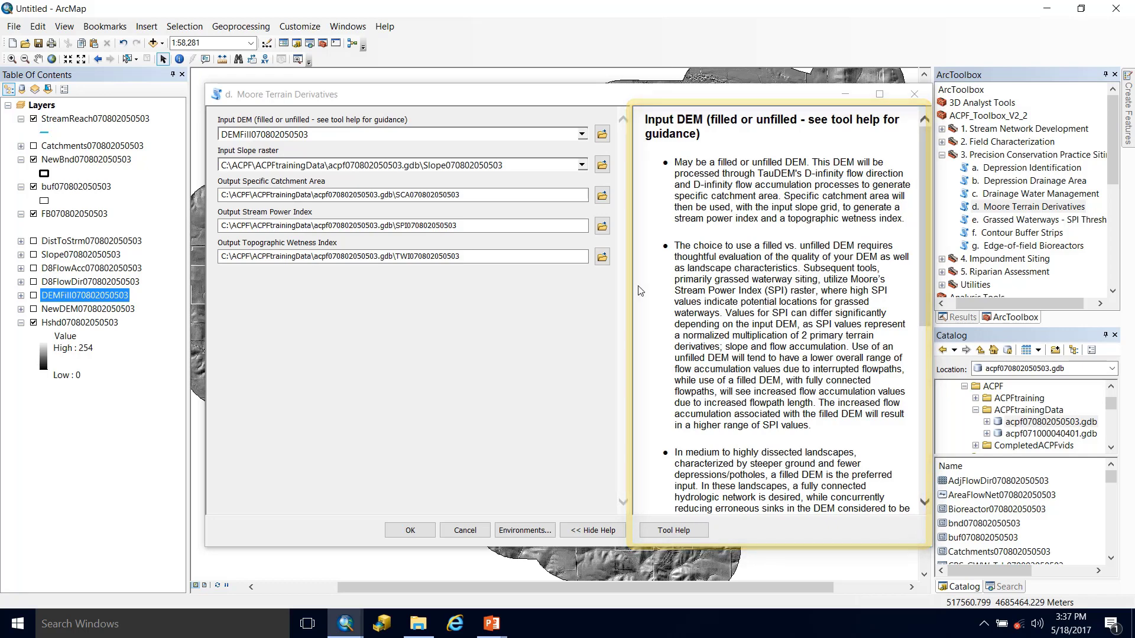
{"action": "left_click", "coordinate": [281, 165]}
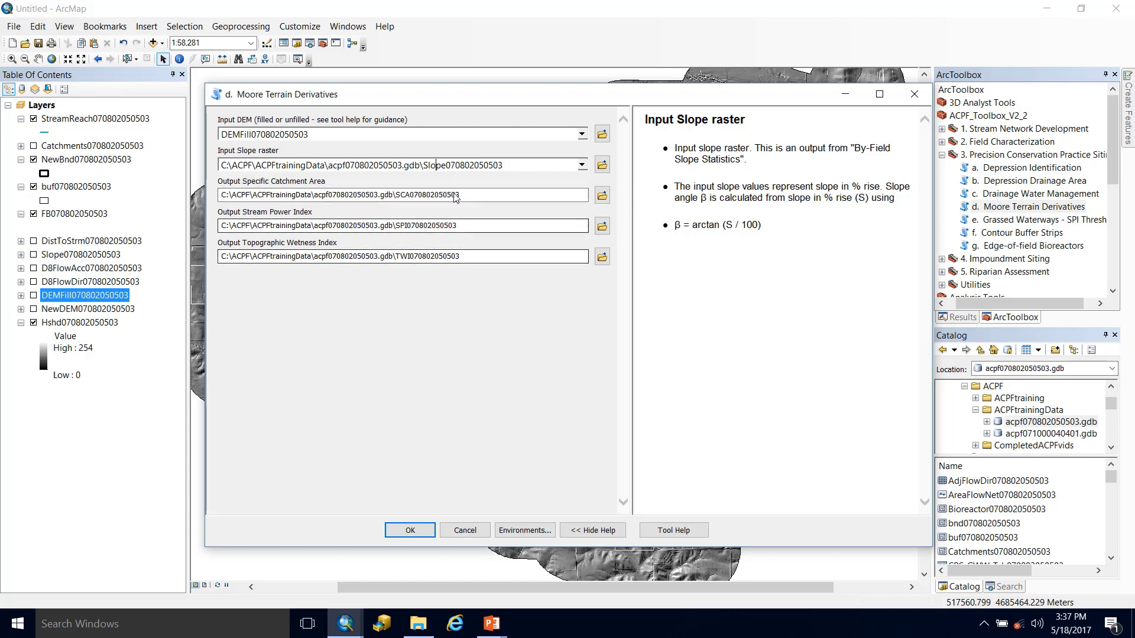
{"action": "left_click", "coordinate": [412, 201]}
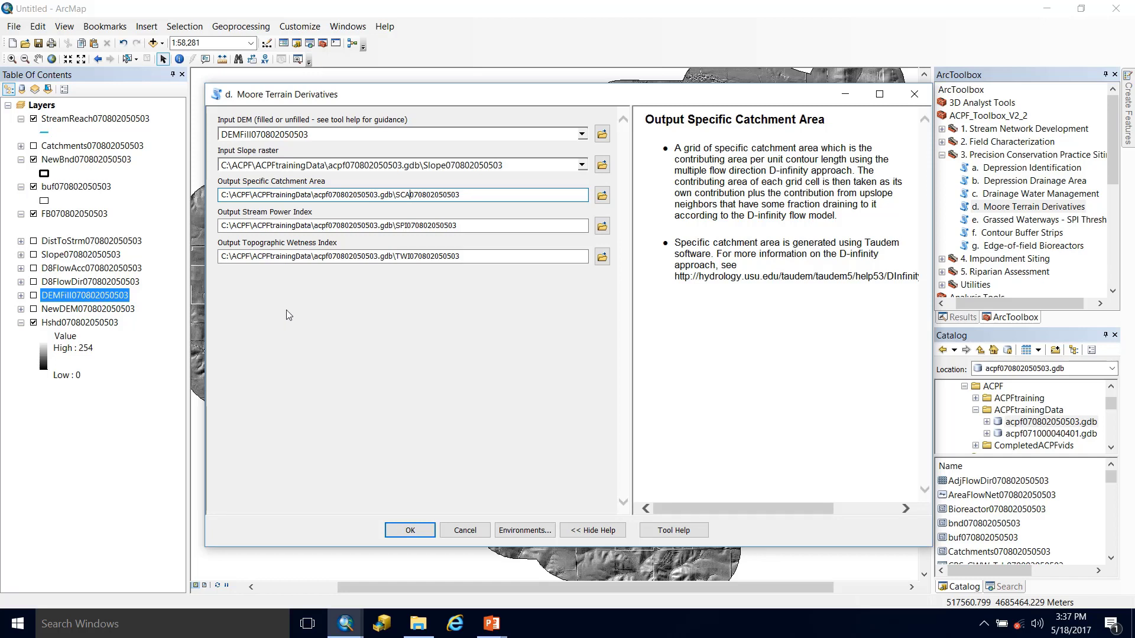
{"action": "type", "text": "_Fill"}
{"action": "left_click", "coordinate": [406, 225]}
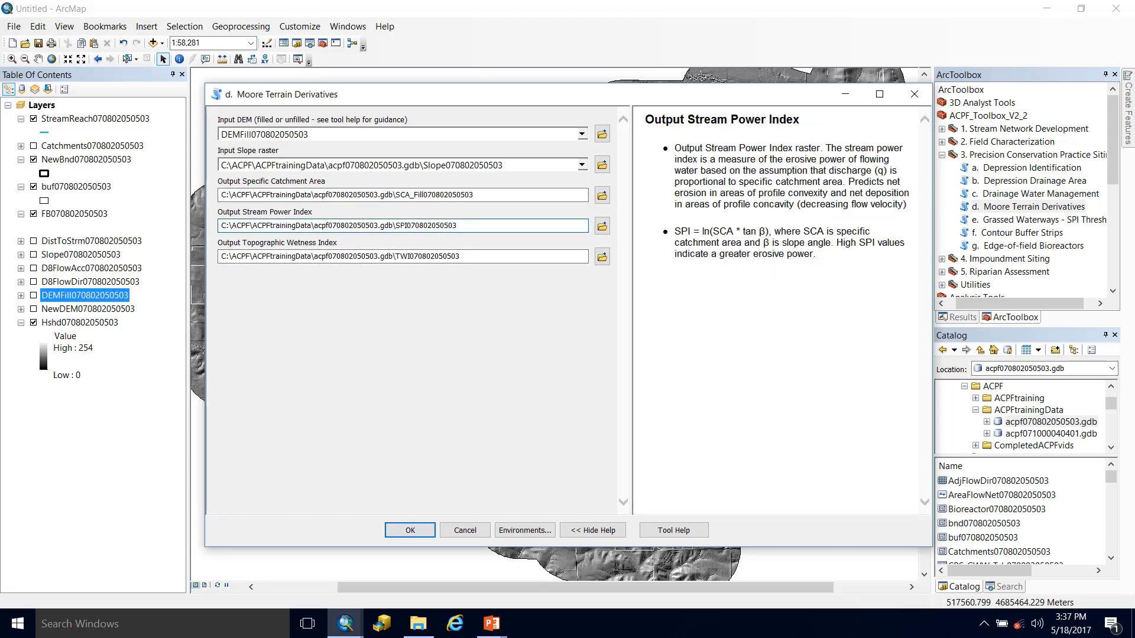
{"action": "type", "text": "_Fill"}
{"action": "left_click", "coordinate": [412, 258]}
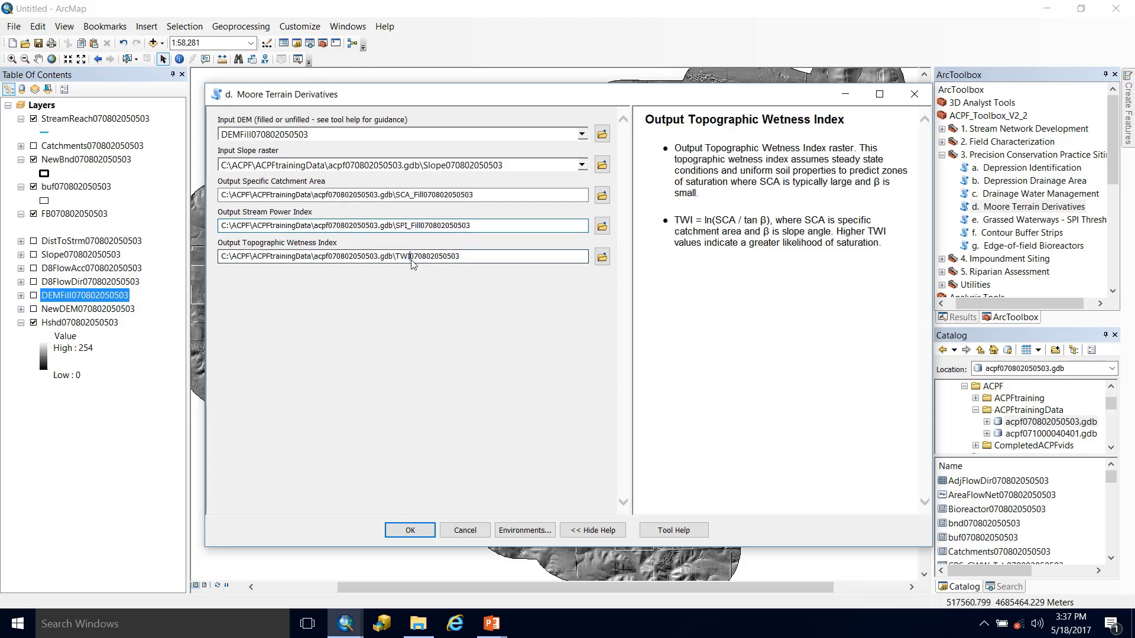
{"action": "type", "text": "_Fill"}
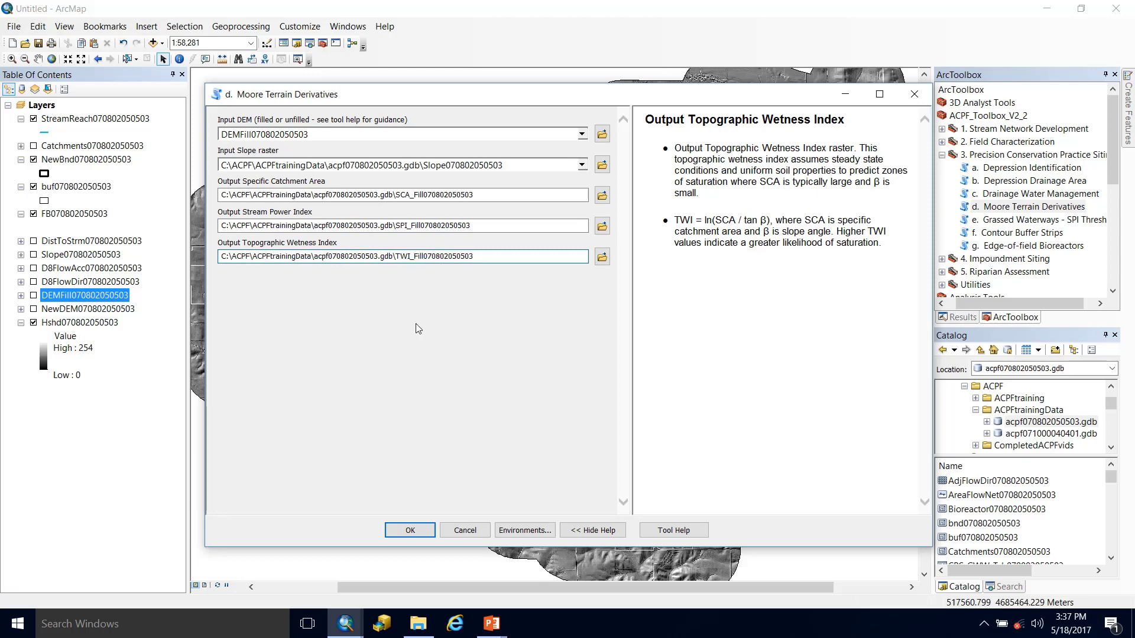
{"action": "left_click", "coordinate": [397, 316]}
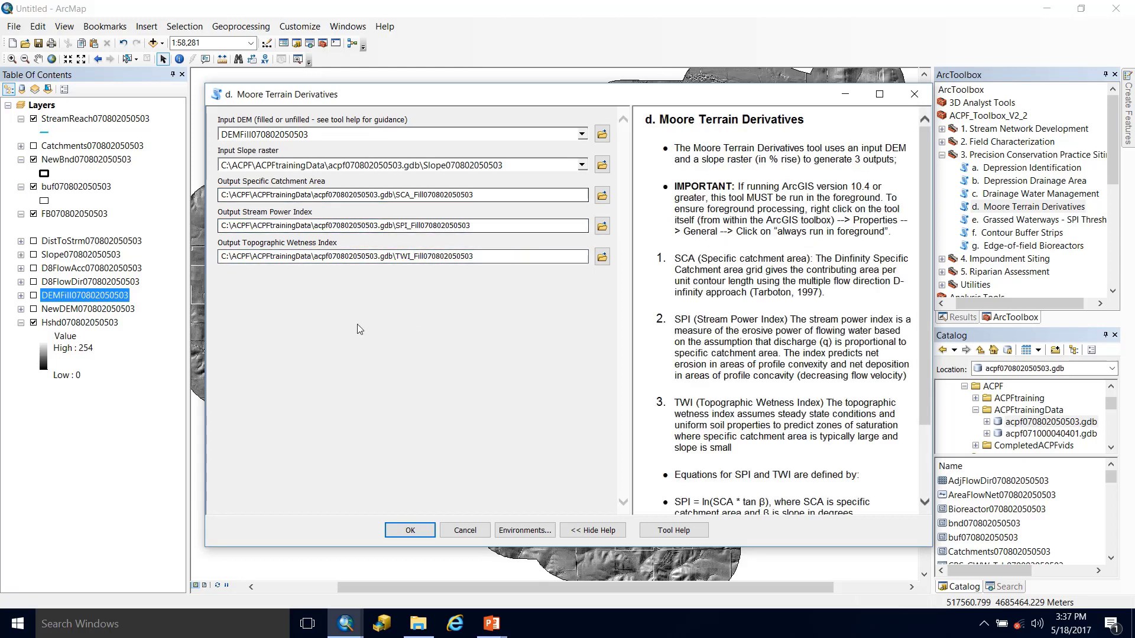
{"action": "left_click", "coordinate": [410, 530]}
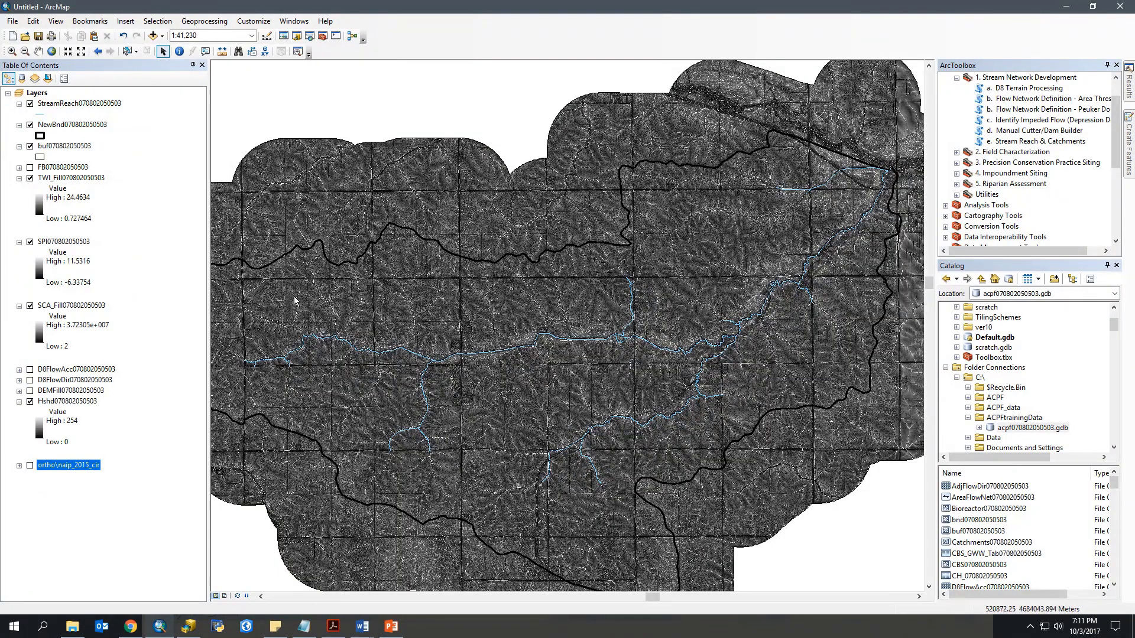
{"action": "left_click", "coordinate": [63, 179]}
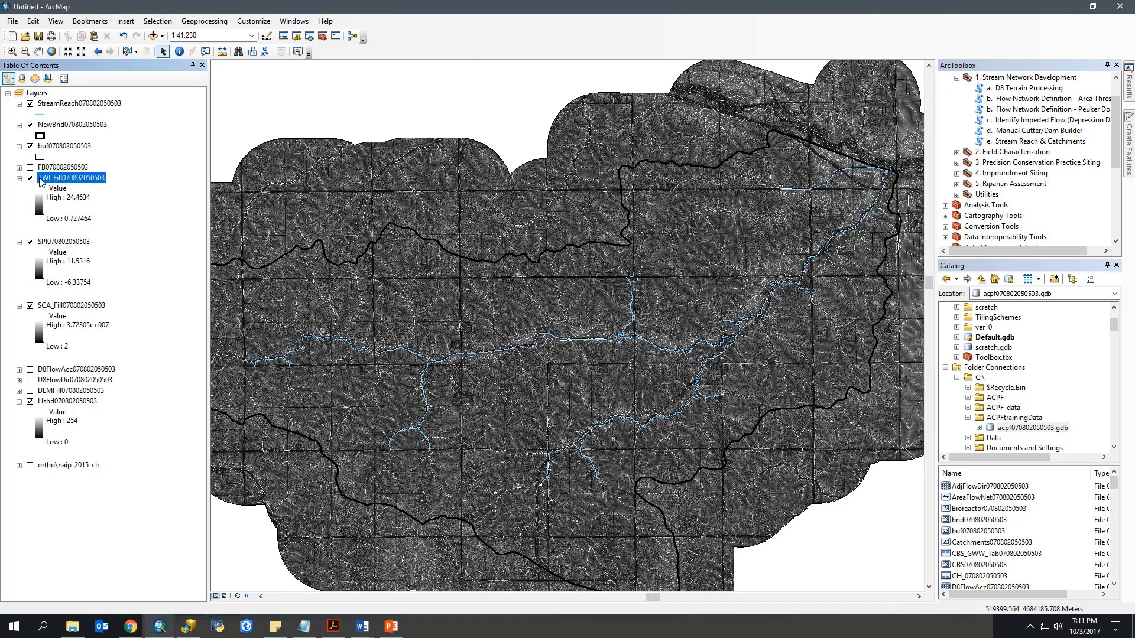
{"action": "left_click", "coordinate": [52, 242]}
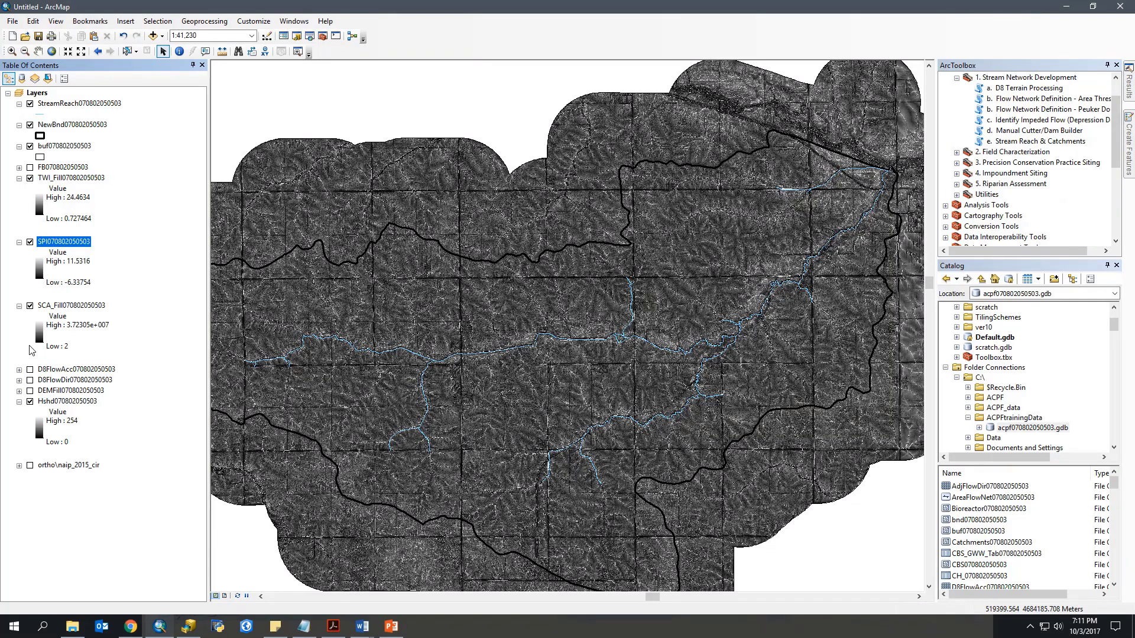
{"action": "left_click", "coordinate": [44, 307], "text": "ctrl"}
{"action": "left_click", "coordinate": [43, 309]}
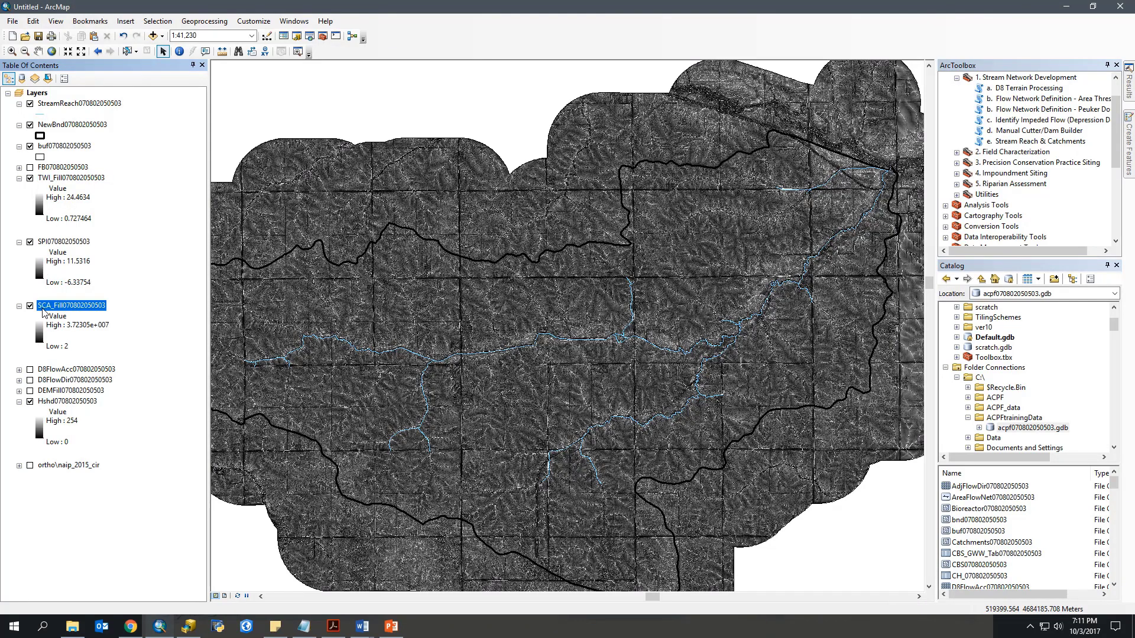
{"action": "mouse_move", "coordinate": [43, 311]}
{"action": "left_mouse_down"}
{"action": "mouse_move", "coordinate": [54, 307]}
{"action": "mouse_move", "coordinate": [44, 173]}
{"action": "left_mouse_up"}
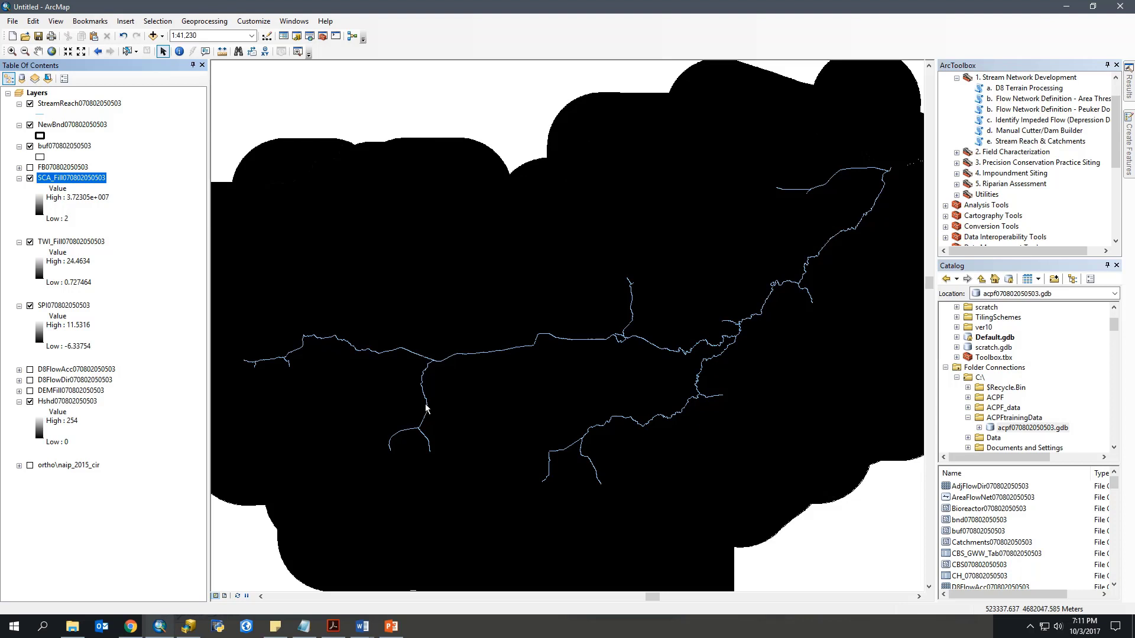
{"action": "double_click", "coordinate": [75, 179]}
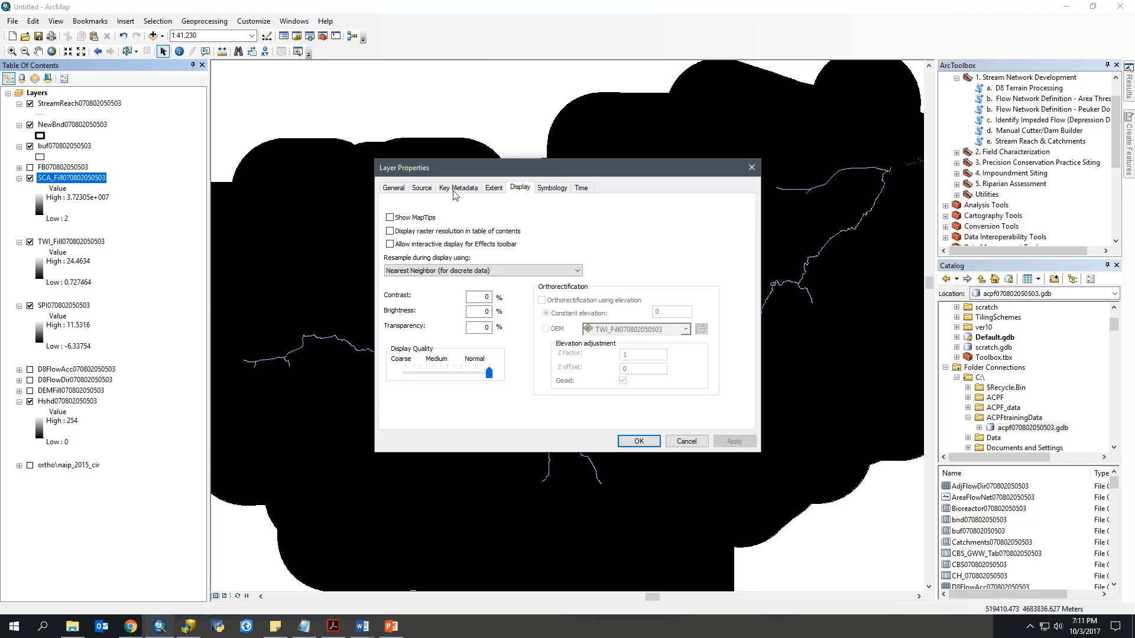
{"action": "left_click_drag", "start_coordinate": [463, 174], "coordinate": [573, 191]}
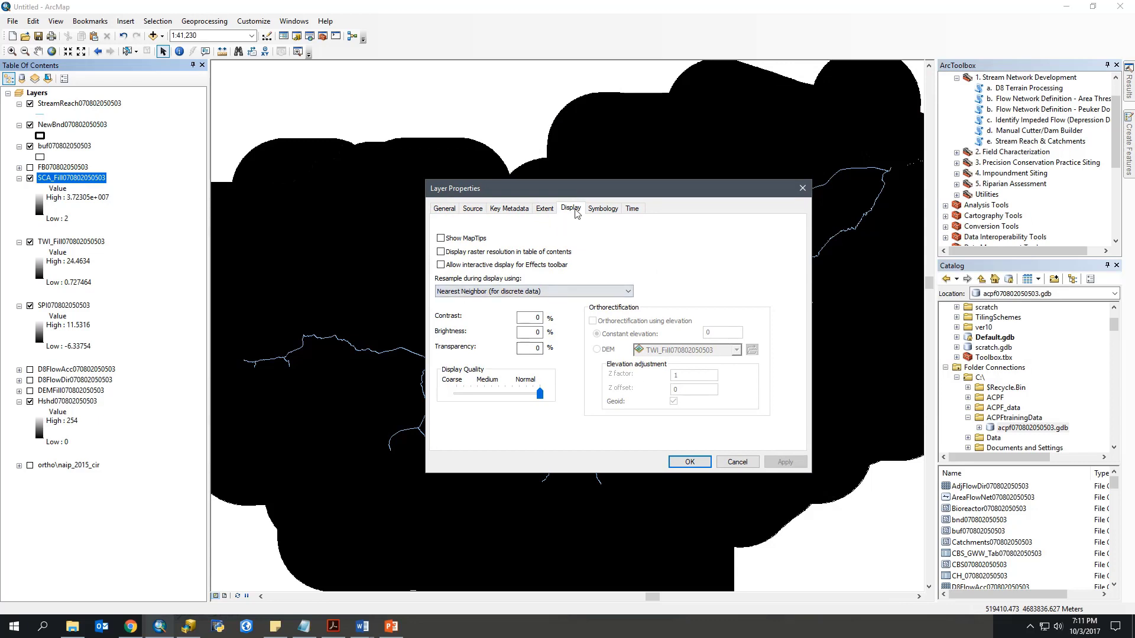
{"action": "left_click", "coordinate": [597, 209]}
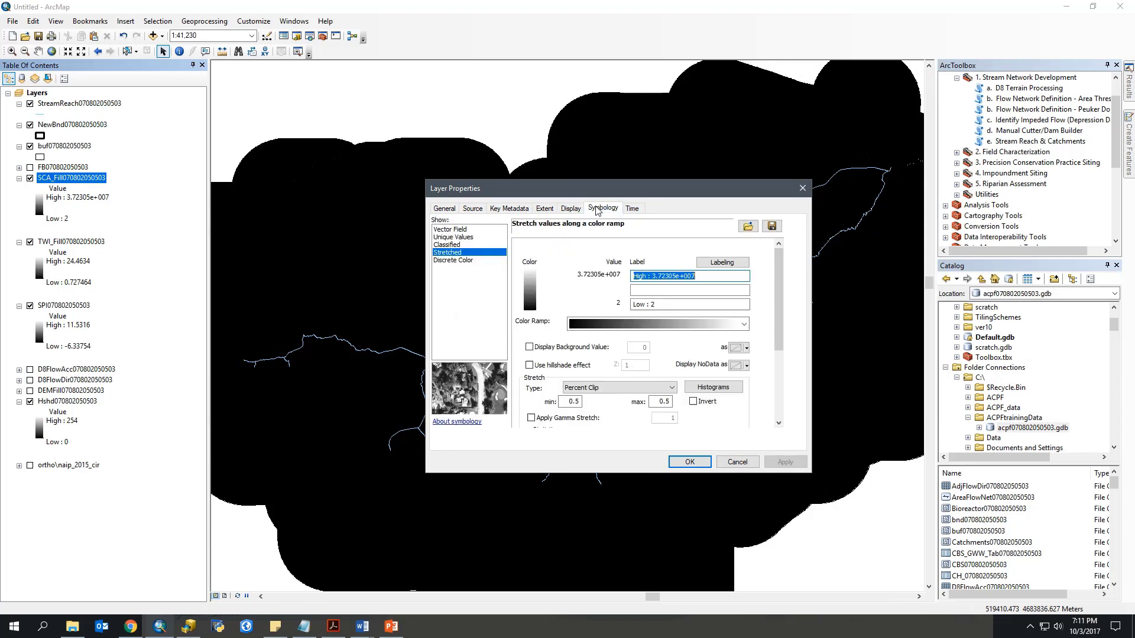
{"action": "left_click", "coordinate": [455, 246]}
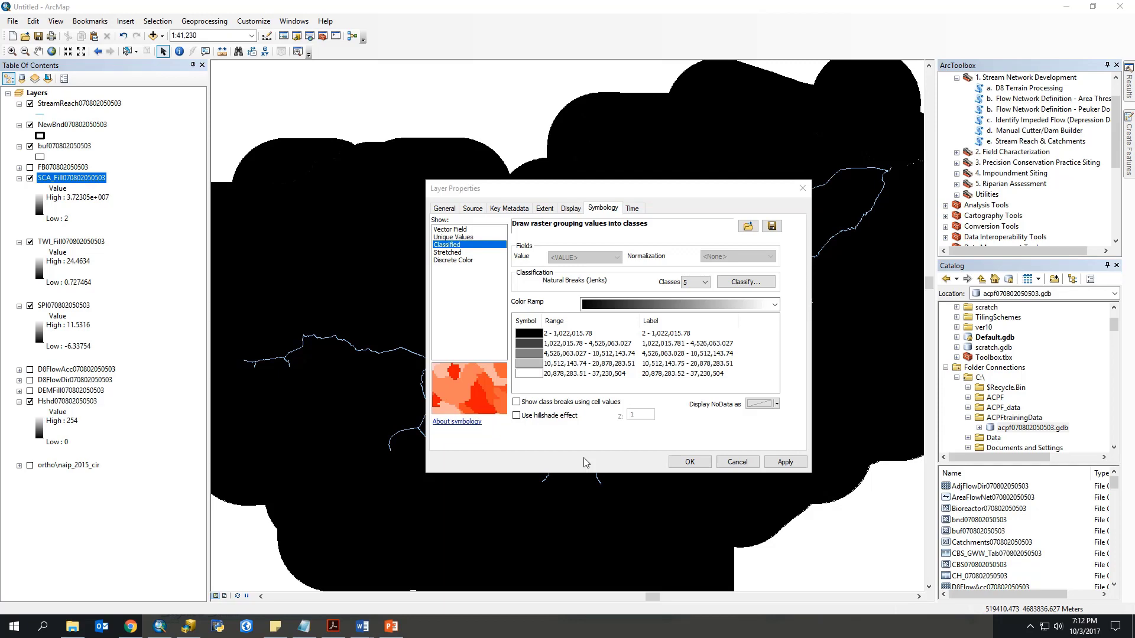
{"action": "left_click", "coordinate": [704, 282]}
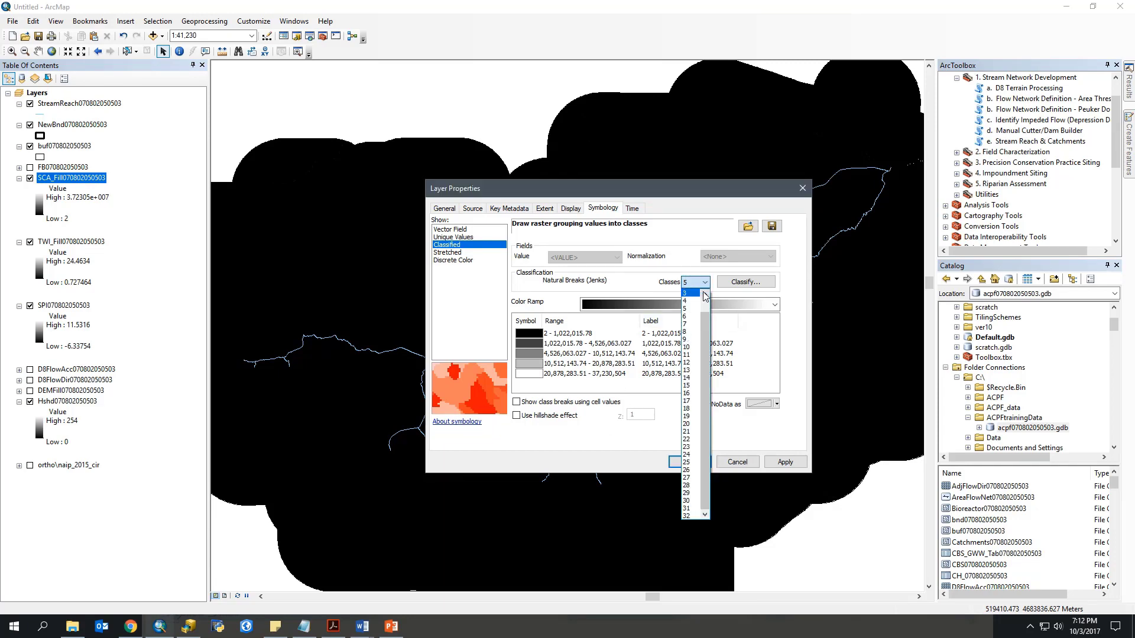
{"action": "scroll", "coordinate": [704, 295], "scroll_direction": "up", "scroll_amount": 1}
{"action": "left_click", "coordinate": [691, 293]}
Set the first class break value of the SCA_Fill layer to 500
{"action": "left_click", "coordinate": [746, 282]}
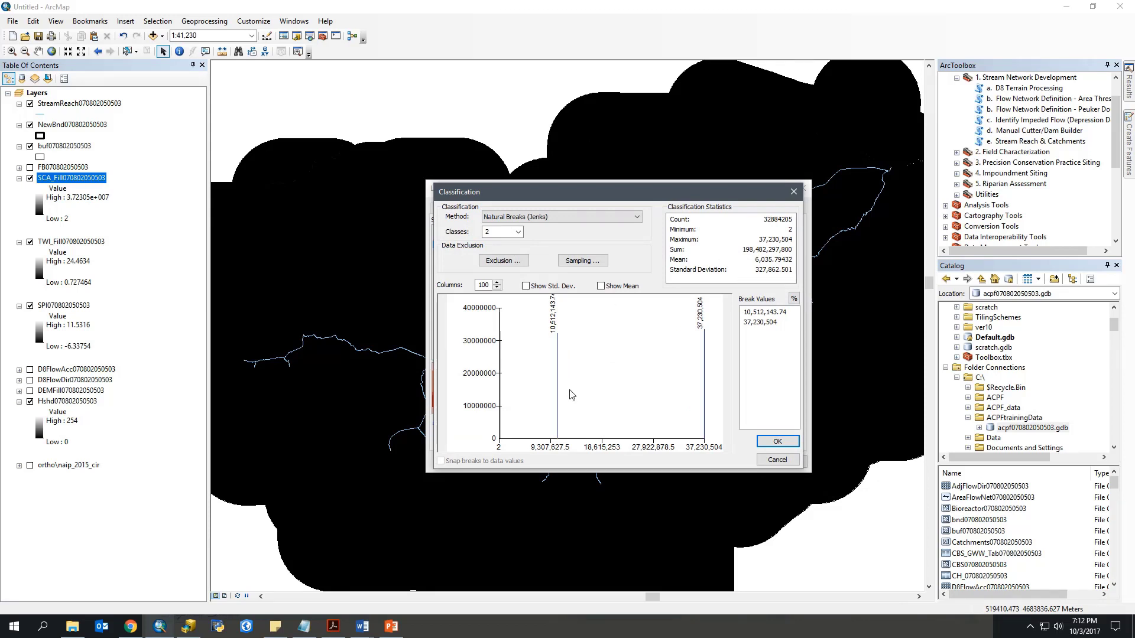
{"action": "left_click", "coordinate": [763, 312]}
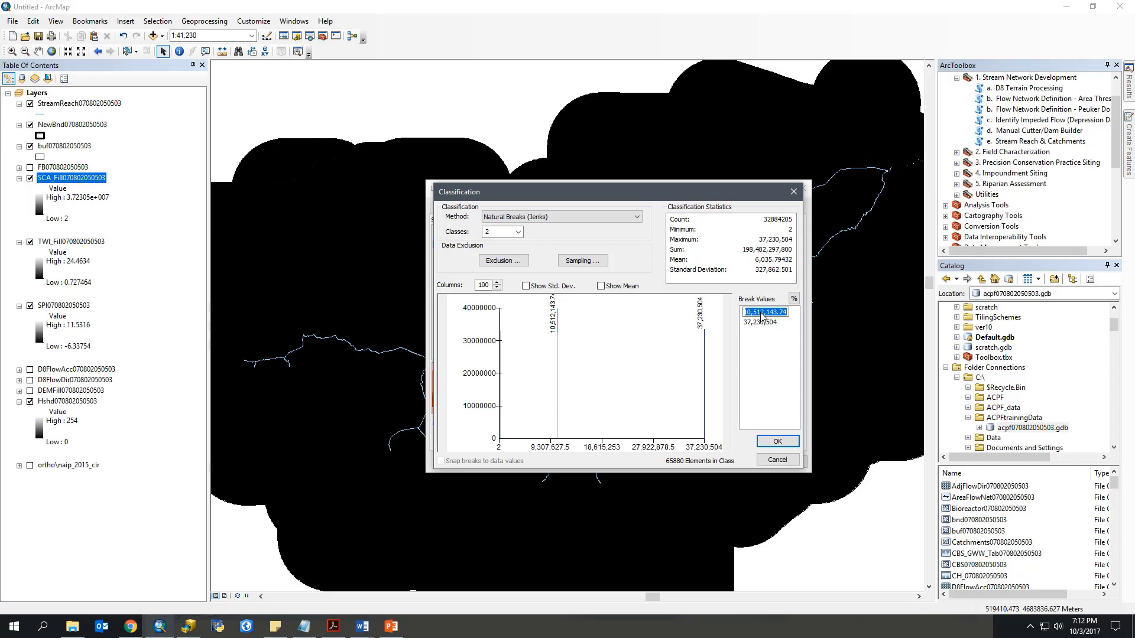
{"action": "type", "text": "500"}
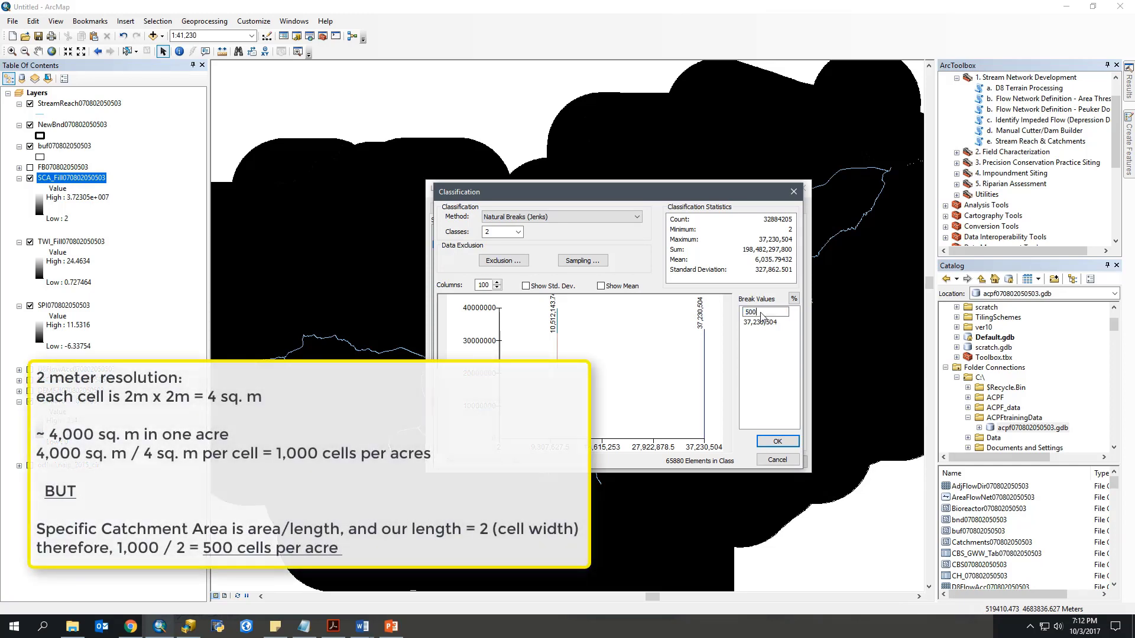
{"action": "left_click", "coordinate": [763, 342]}
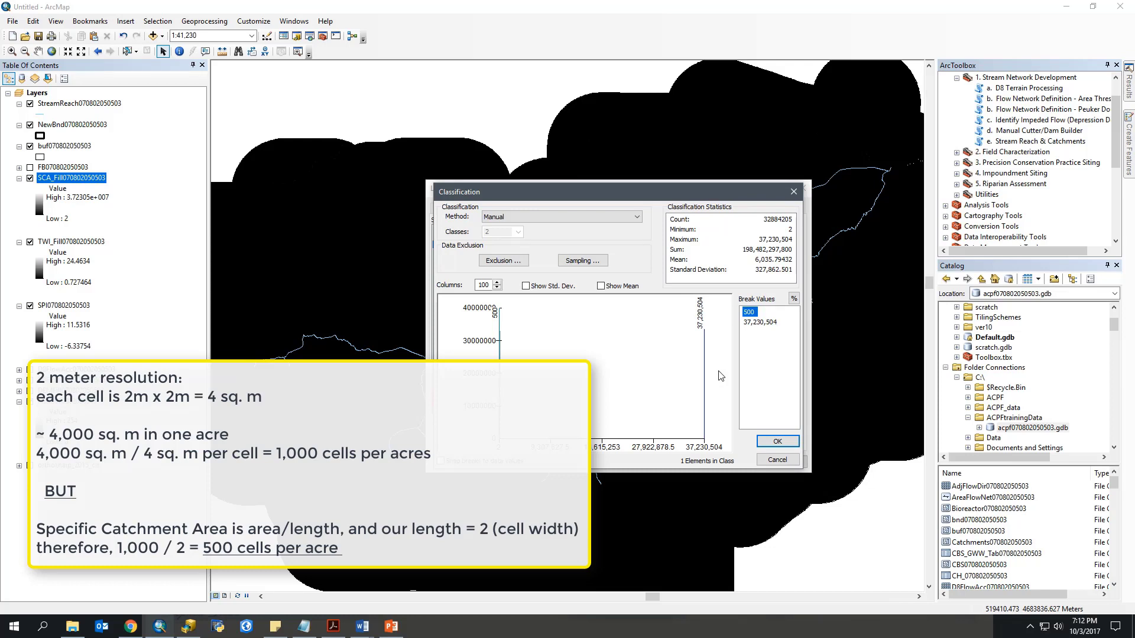
{"action": "left_click", "coordinate": [775, 443]}
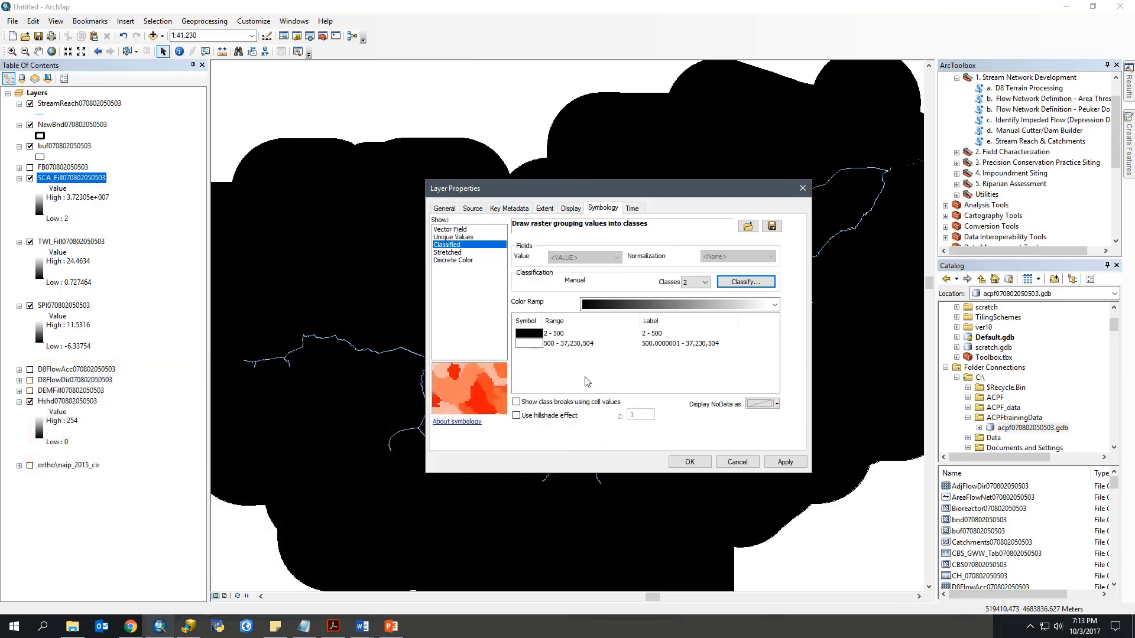
Give the 2 - 500 class no color and the class above 500 yellow, and apply the symbology
{"action": "left_click", "coordinate": [525, 335]}
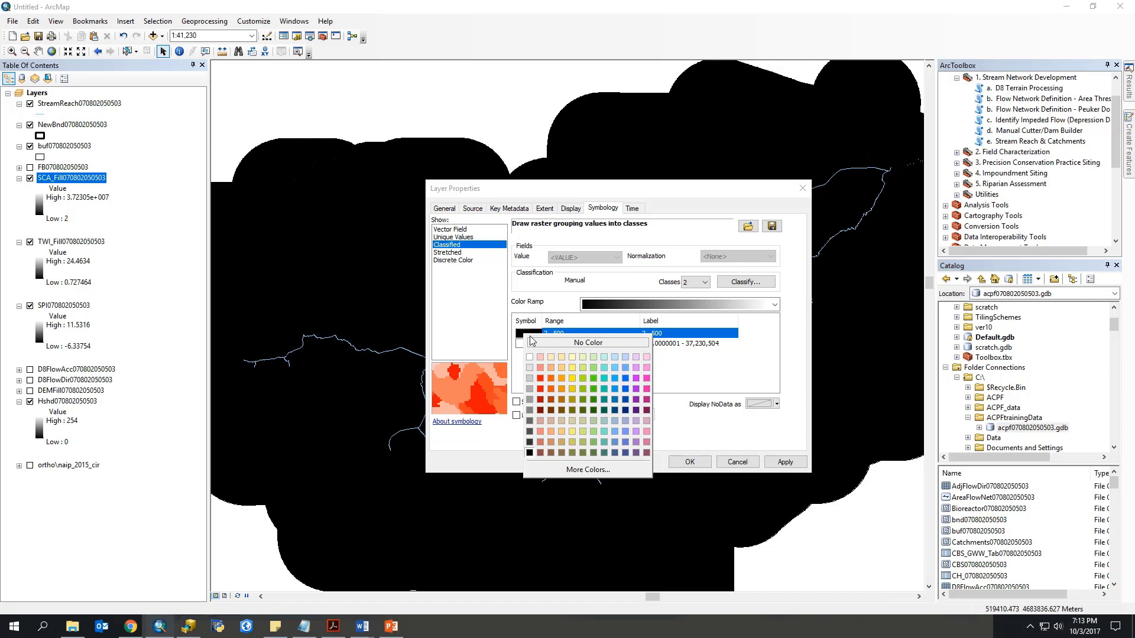
{"action": "left_click", "coordinate": [526, 342]}
{"action": "left_click", "coordinate": [526, 344]}
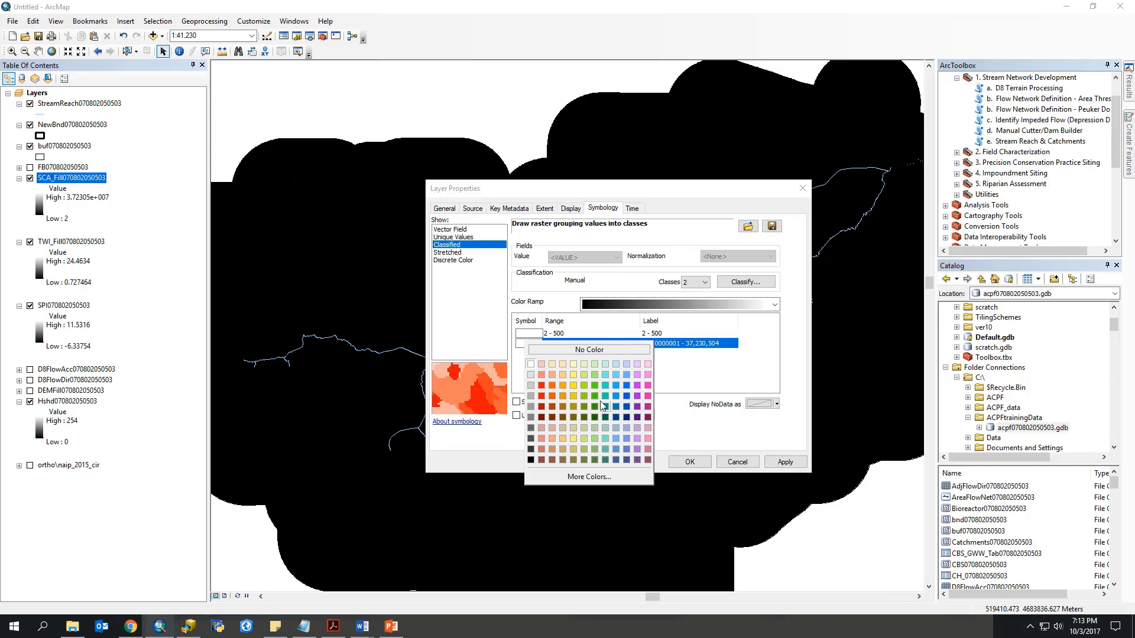
{"action": "left_click", "coordinate": [576, 388]}
{"action": "left_click", "coordinate": [785, 462]}
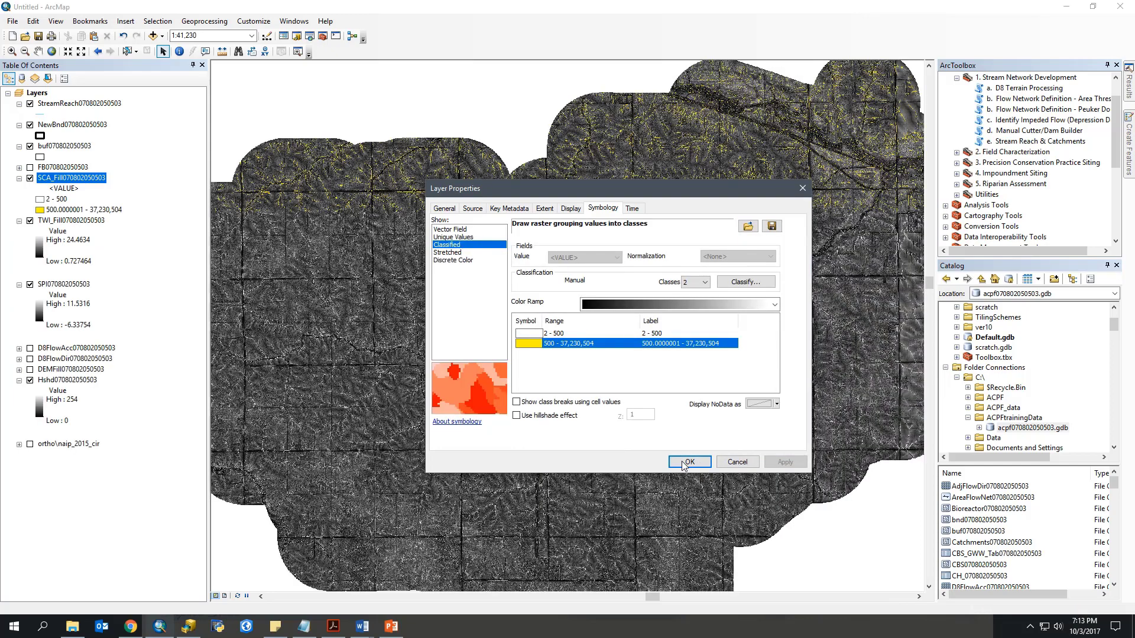
{"action": "left_click", "coordinate": [676, 462]}
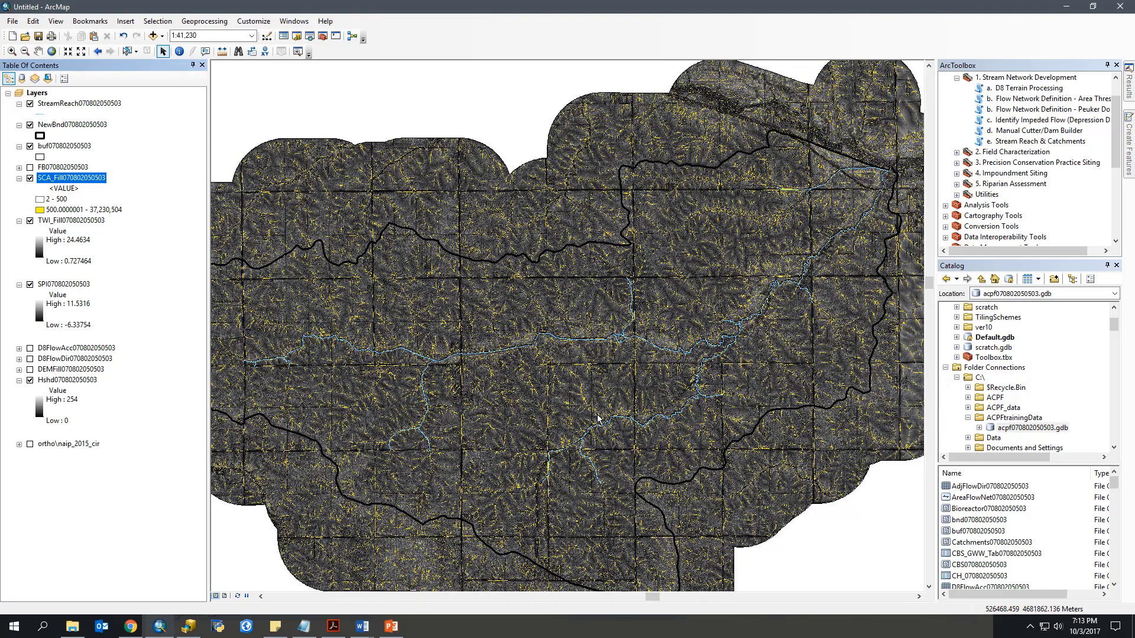
Hide the SPI and TWI_Fill layers to inspect the yellow catchment flow lines over the hillshade up close
{"action": "scroll", "coordinate": [624, 342], "scroll_direction": "up", "scroll_amount": 4}
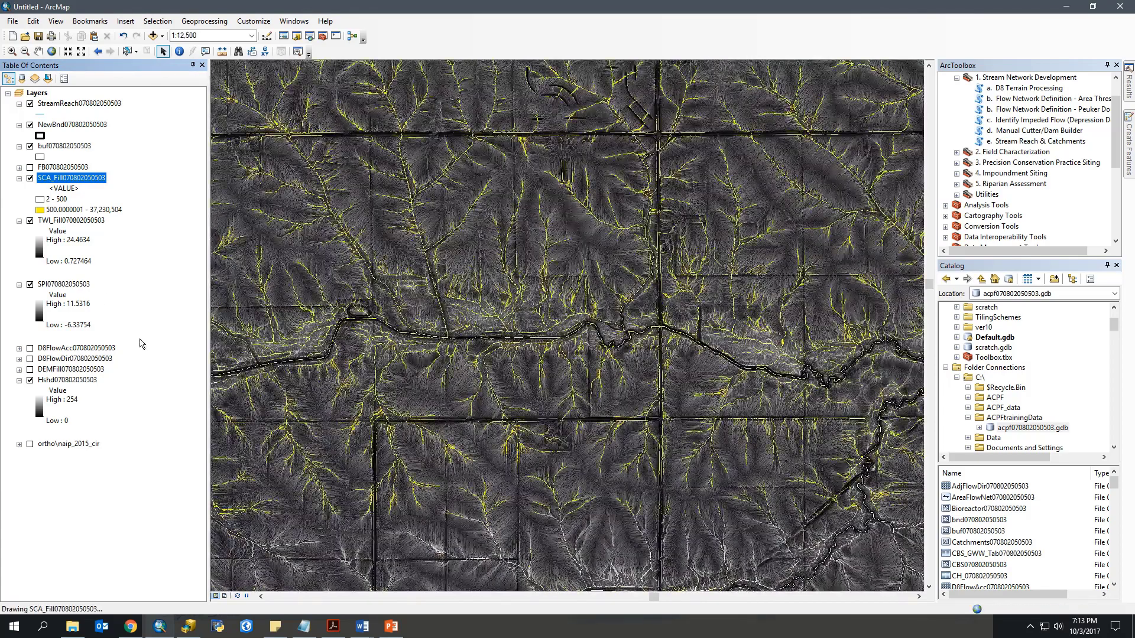
{"action": "left_click", "coordinate": [29, 284]}
{"action": "left_click", "coordinate": [29, 220]}
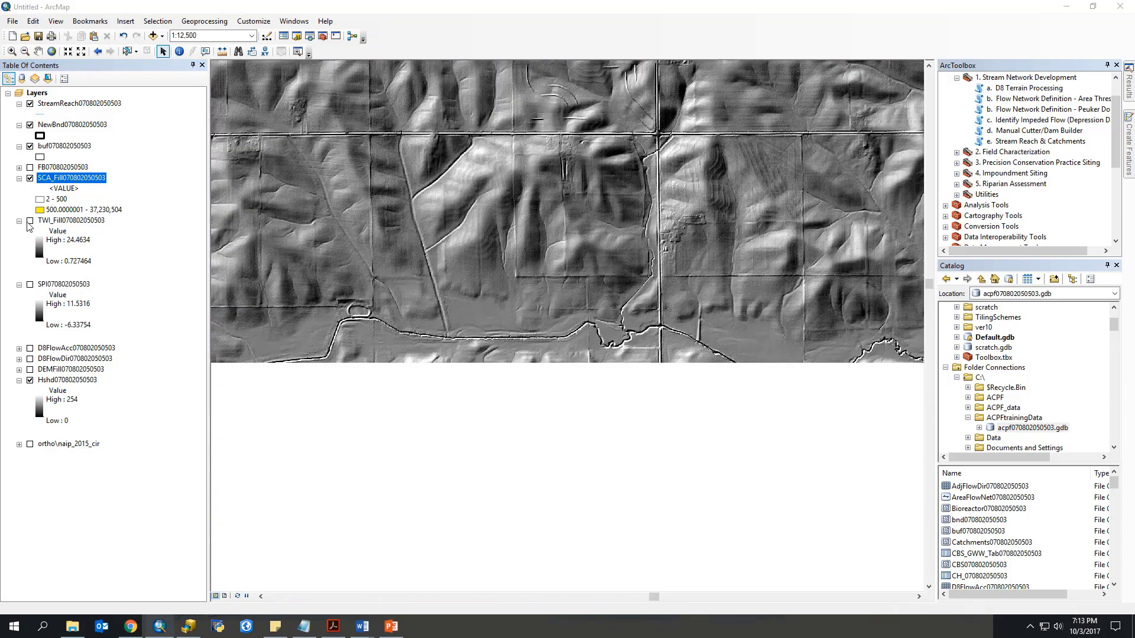
{"action": "scroll", "coordinate": [644, 299], "scroll_direction": "up", "scroll_amount": 4}
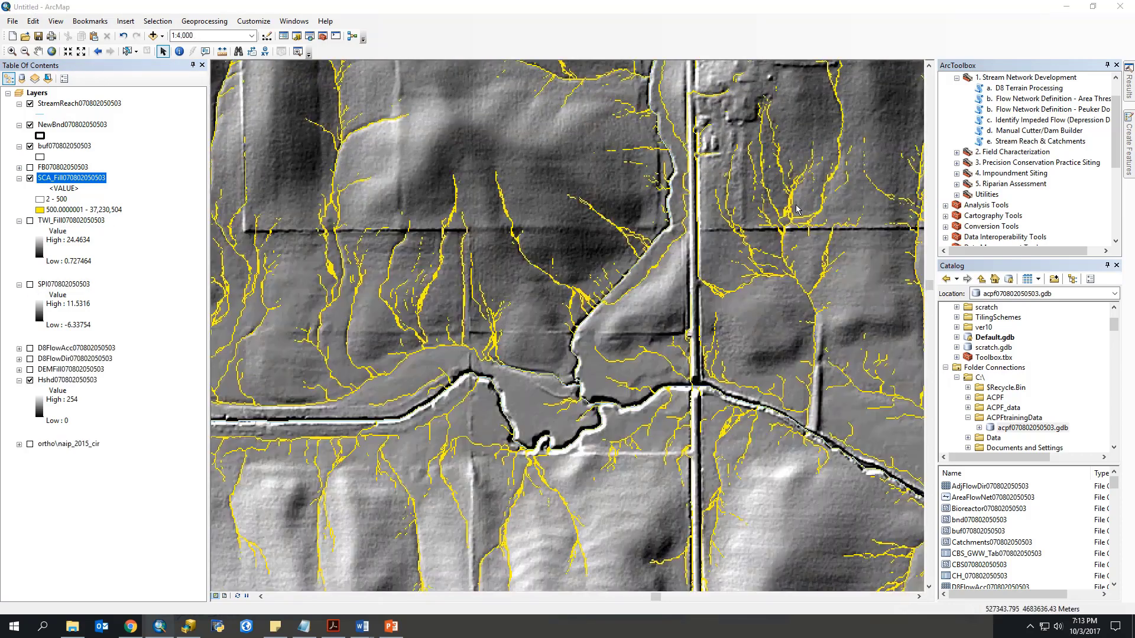
{"action": "left_click_drag", "start_coordinate": [225, 373], "coordinate": [455, 210]}
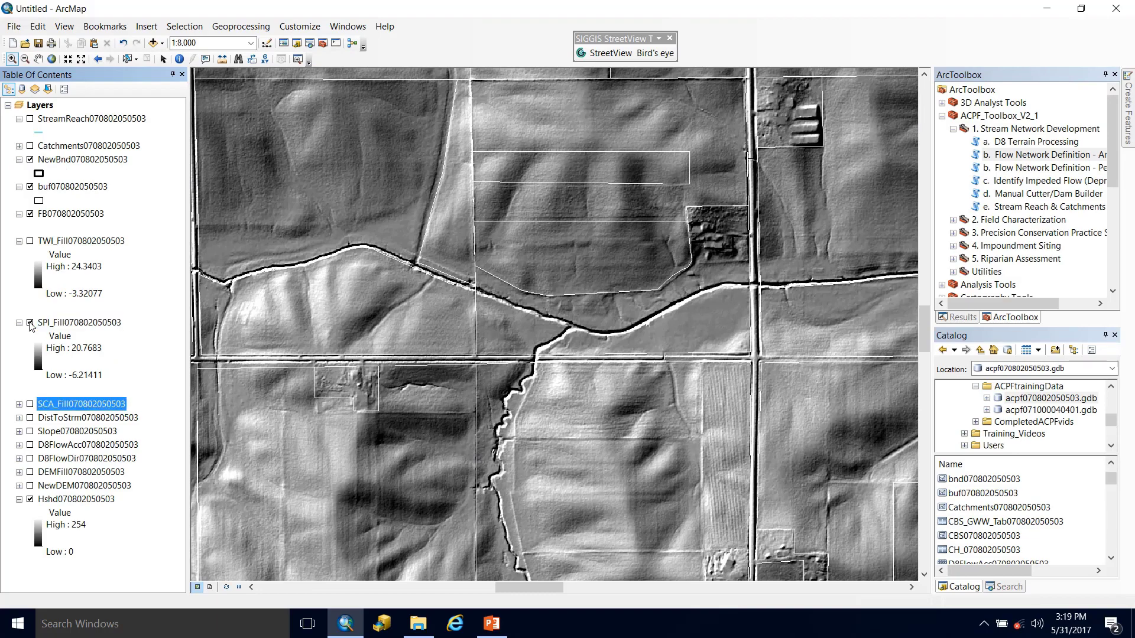
{"action": "left_click", "coordinate": [29, 322]}
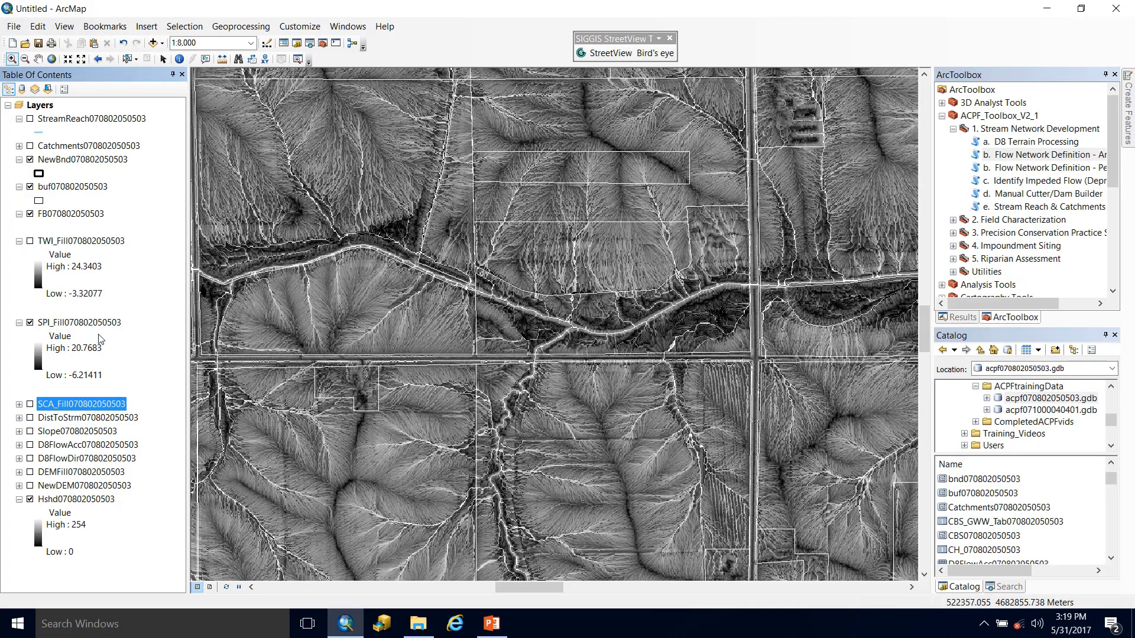
{"action": "double_click", "coordinate": [79, 322]}
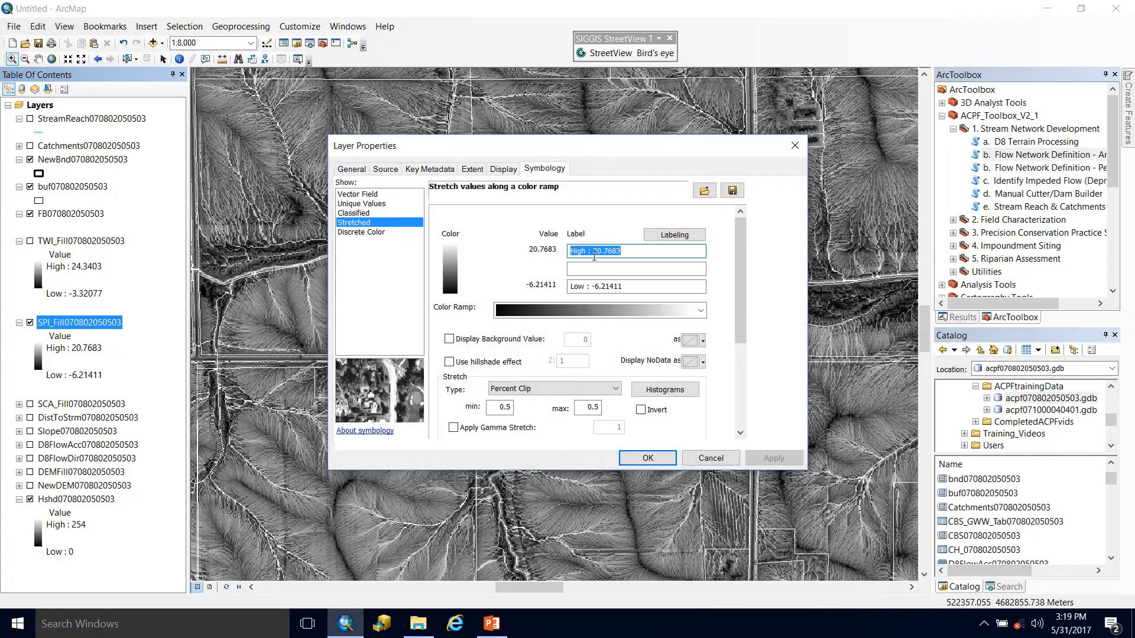
{"action": "left_click", "coordinate": [553, 312]}
{"action": "left_click", "coordinate": [556, 277]}
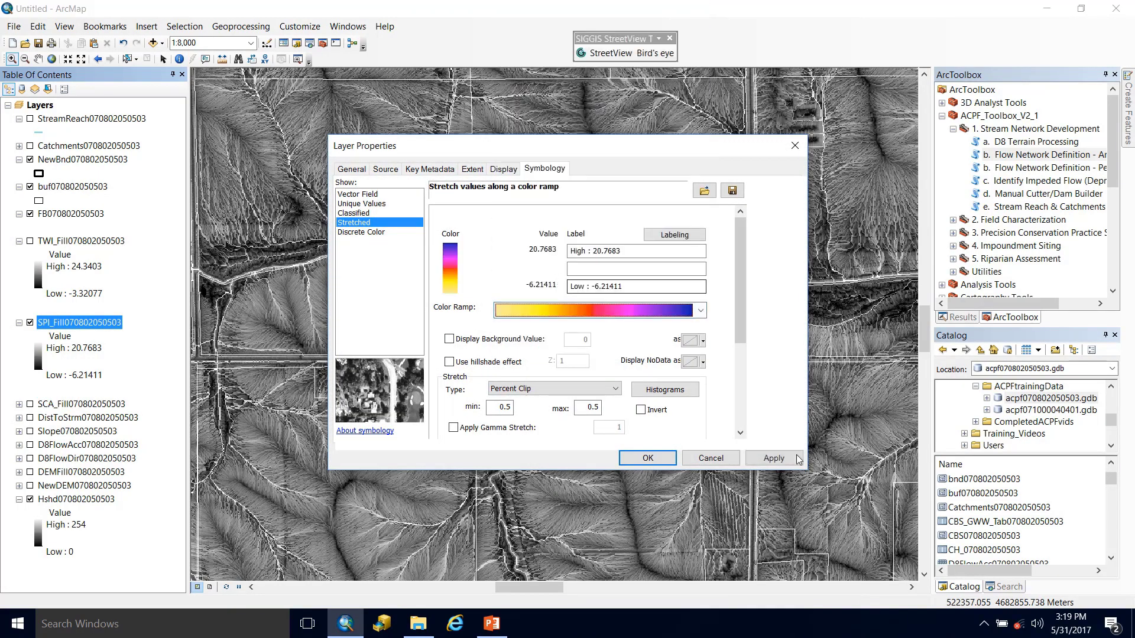
Base the SPI_Fill layer's stretch statistics on the current display extent and apply the symbology
{"action": "scroll", "coordinate": [733, 349], "scroll_direction": "down", "scroll_amount": 1}
{"action": "scroll", "coordinate": [733, 349], "scroll_direction": "down", "scroll_amount": 1}
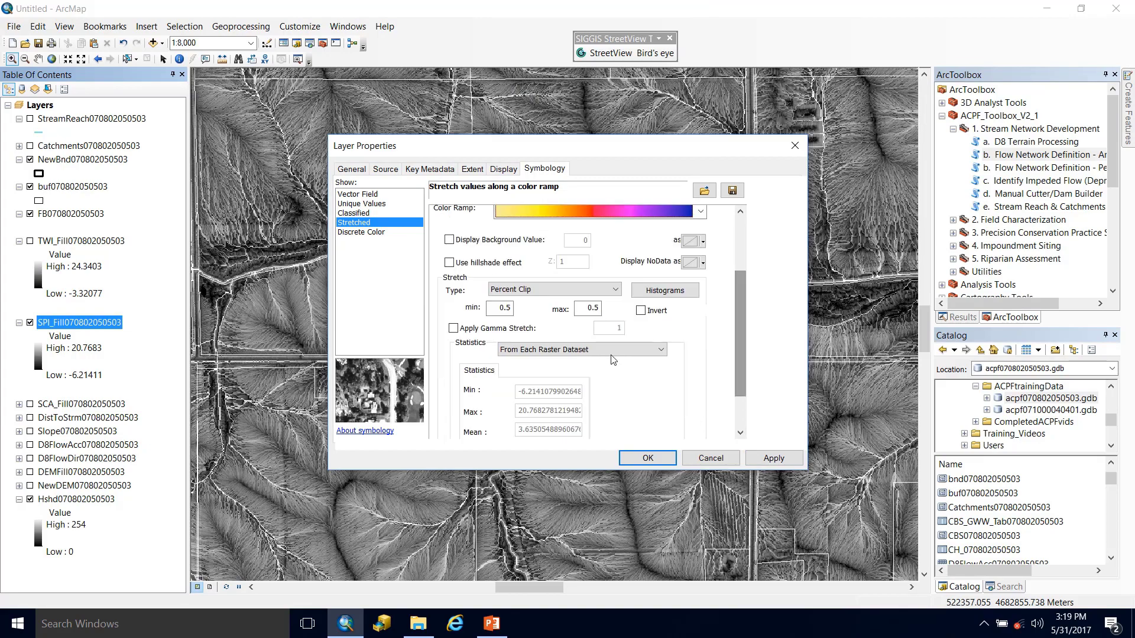
{"action": "left_click", "coordinate": [583, 349]}
{"action": "left_click", "coordinate": [568, 373]}
{"action": "left_click", "coordinate": [774, 458]}
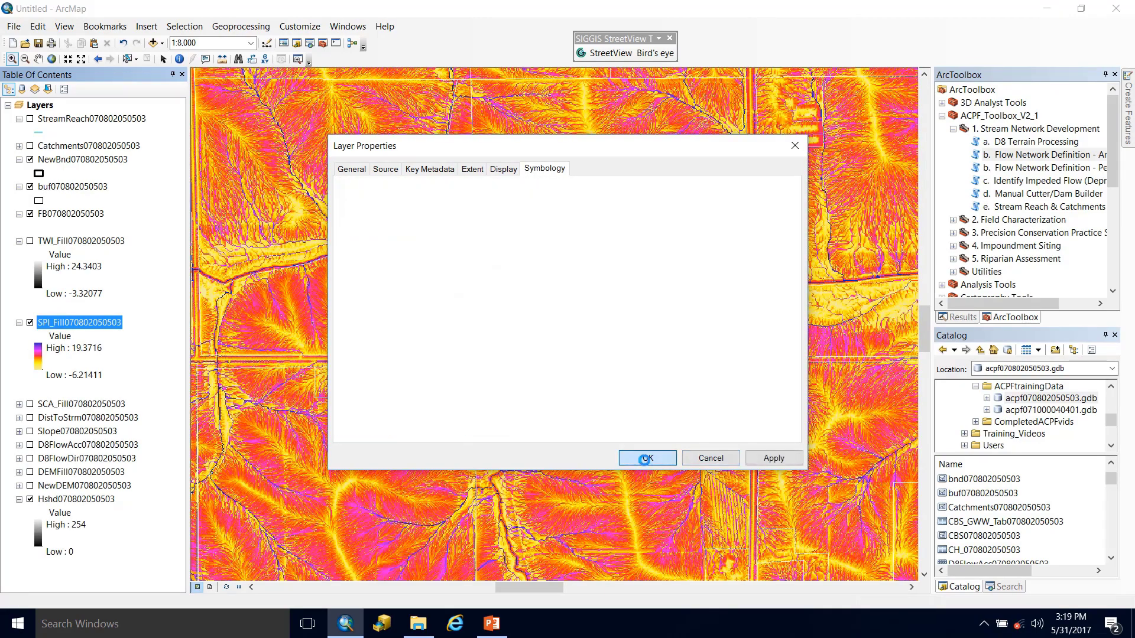
{"action": "left_click", "coordinate": [650, 460]}
Overlay the StreamReach layer on the recolored SPI raster and examine the cell values along the main channel and its side flow paths
{"action": "left_click_drag", "start_coordinate": [320, 190], "coordinate": [457, 288]}
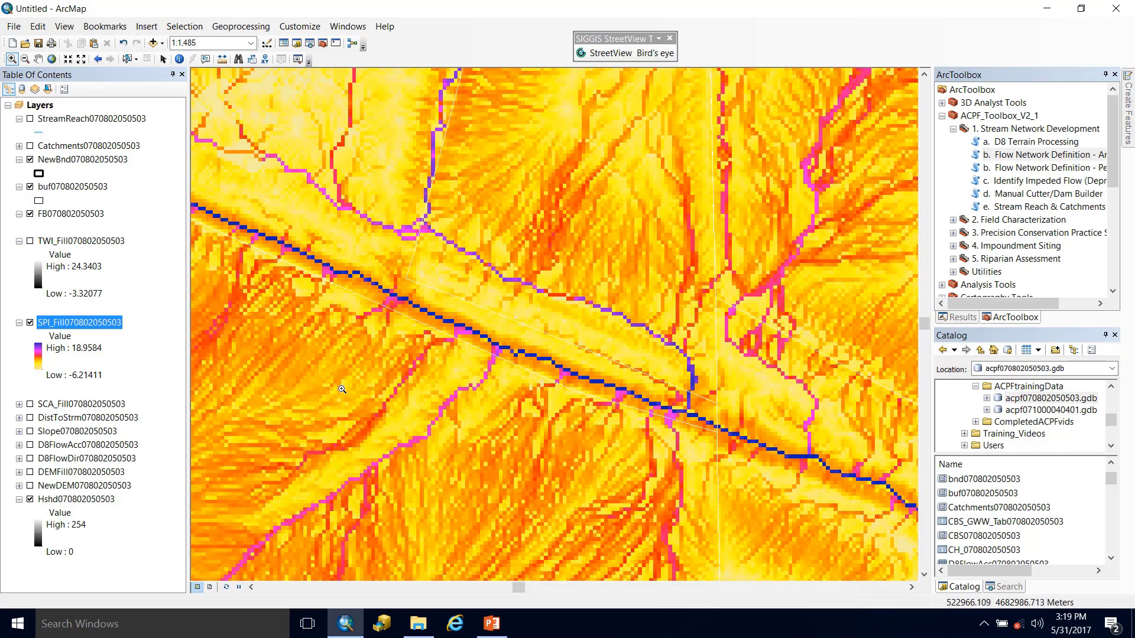
{"action": "left_click_drag", "start_coordinate": [456, 440], "coordinate": [595, 352]}
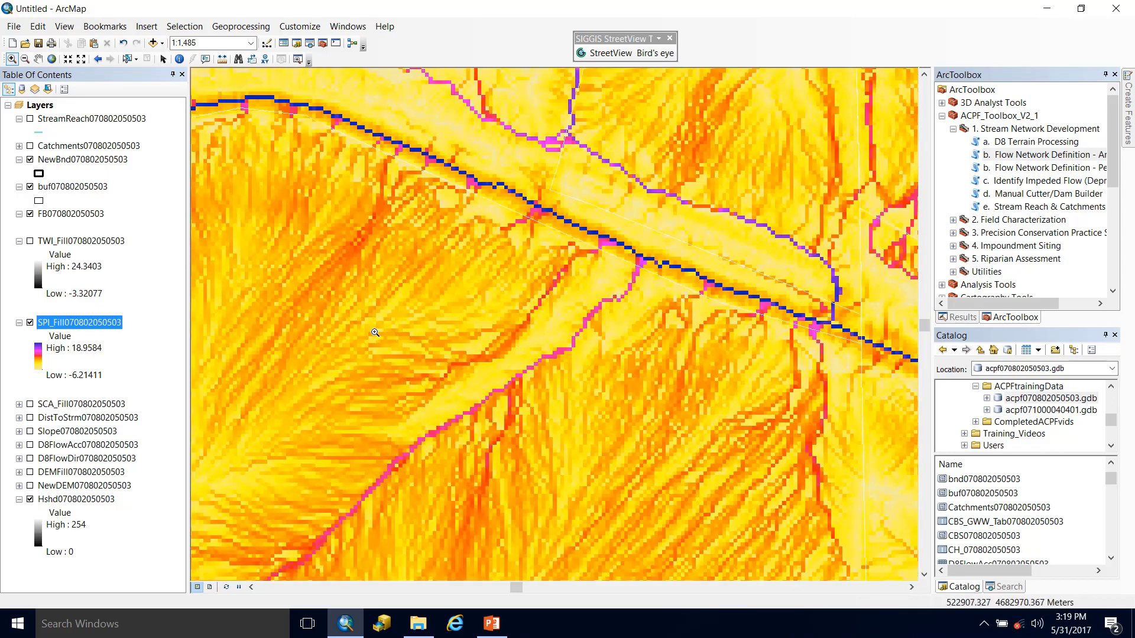
{"action": "scroll", "coordinate": [535, 301], "scroll_direction": "down", "scroll_amount": 2}
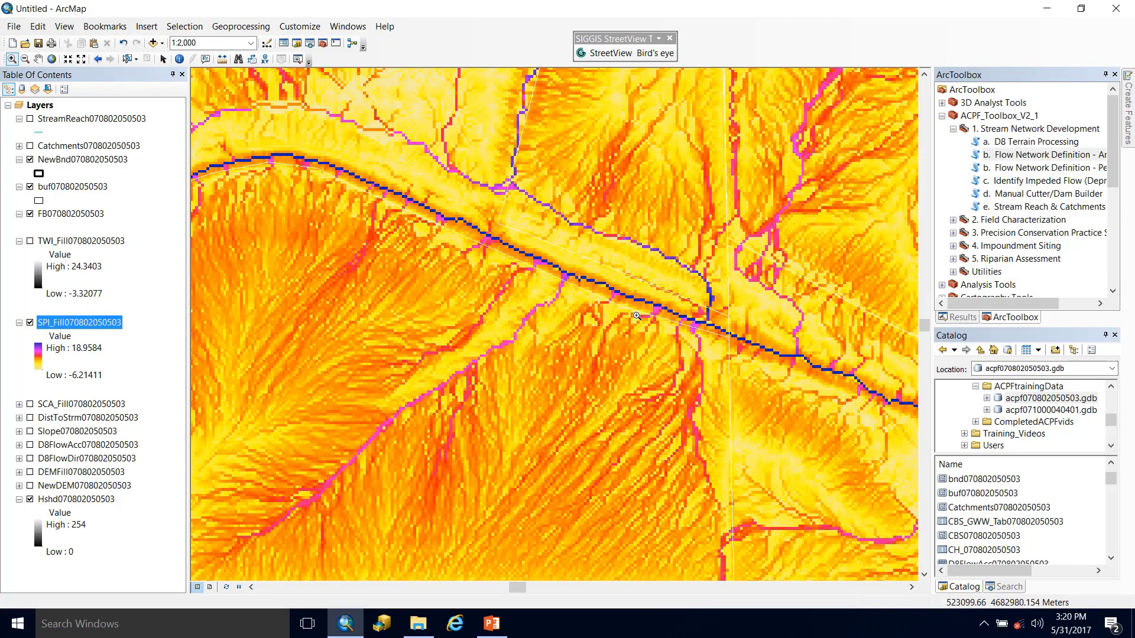
{"action": "left_click_drag", "start_coordinate": [811, 383], "coordinate": [420, 332]}
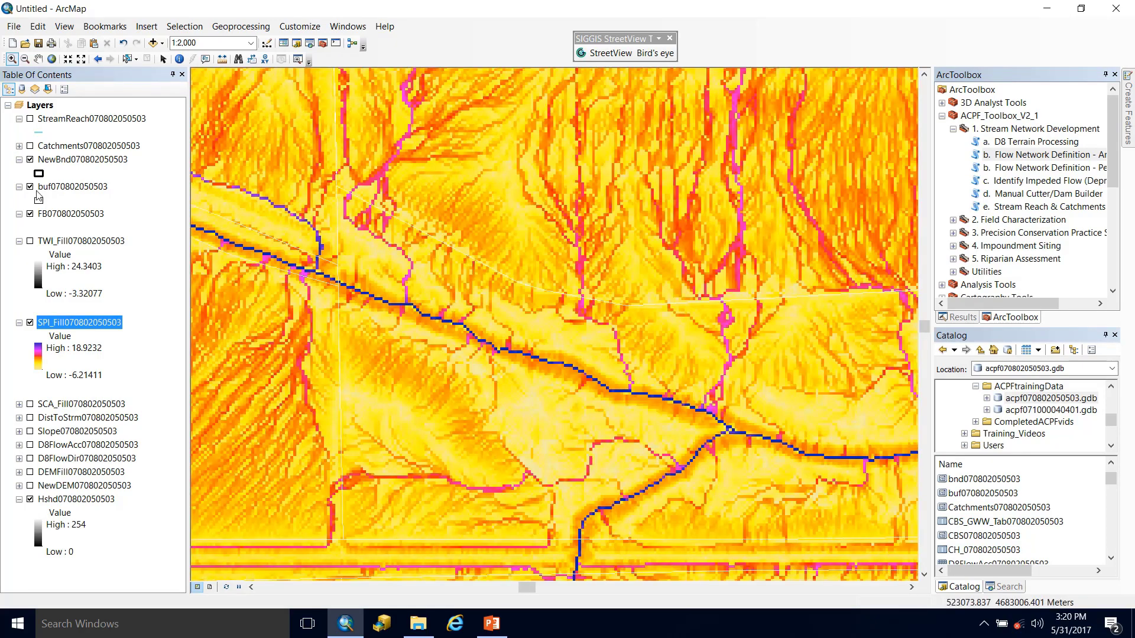
{"action": "left_click", "coordinate": [30, 119]}
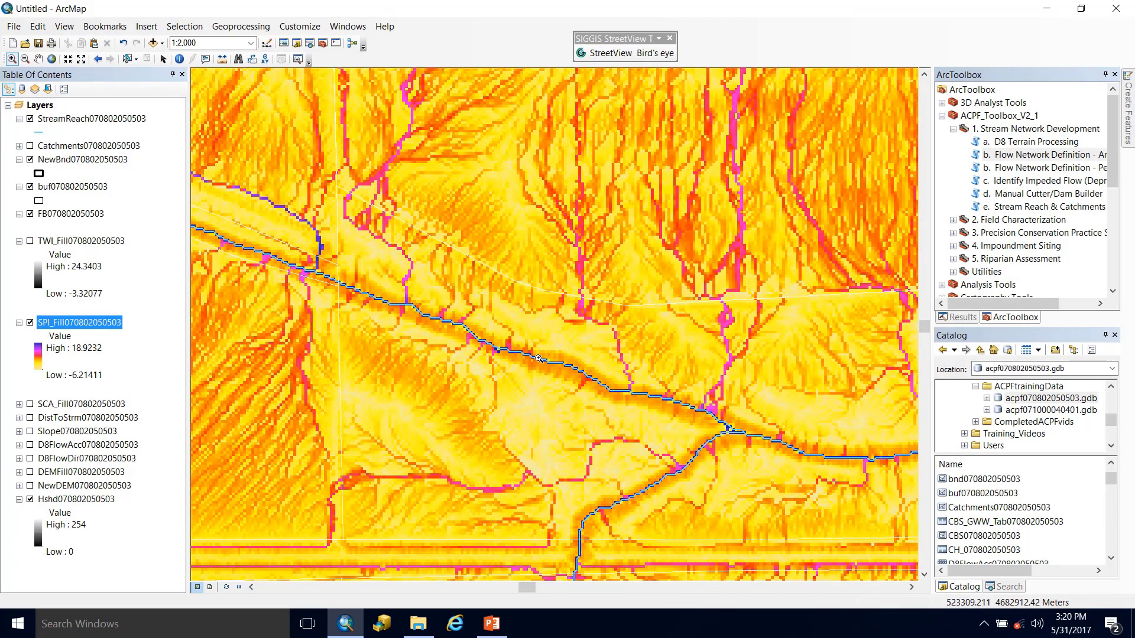
{"action": "scroll", "coordinate": [755, 481], "scroll_direction": "up", "scroll_amount": 3}
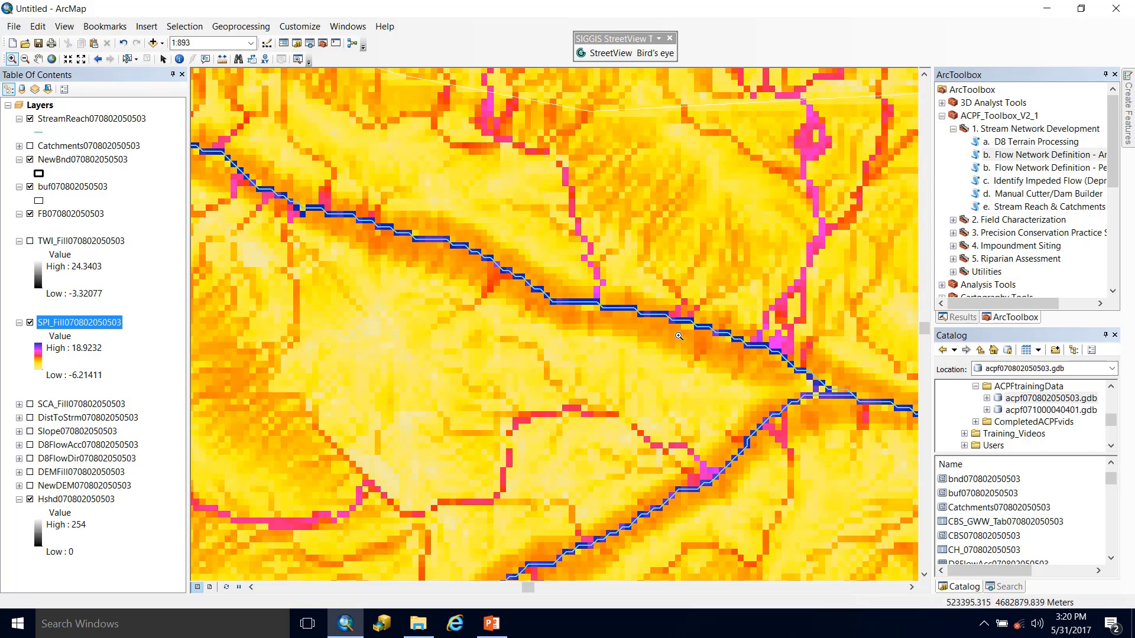
{"action": "key", "text": "Right"}
{"action": "key", "text": "Right"}
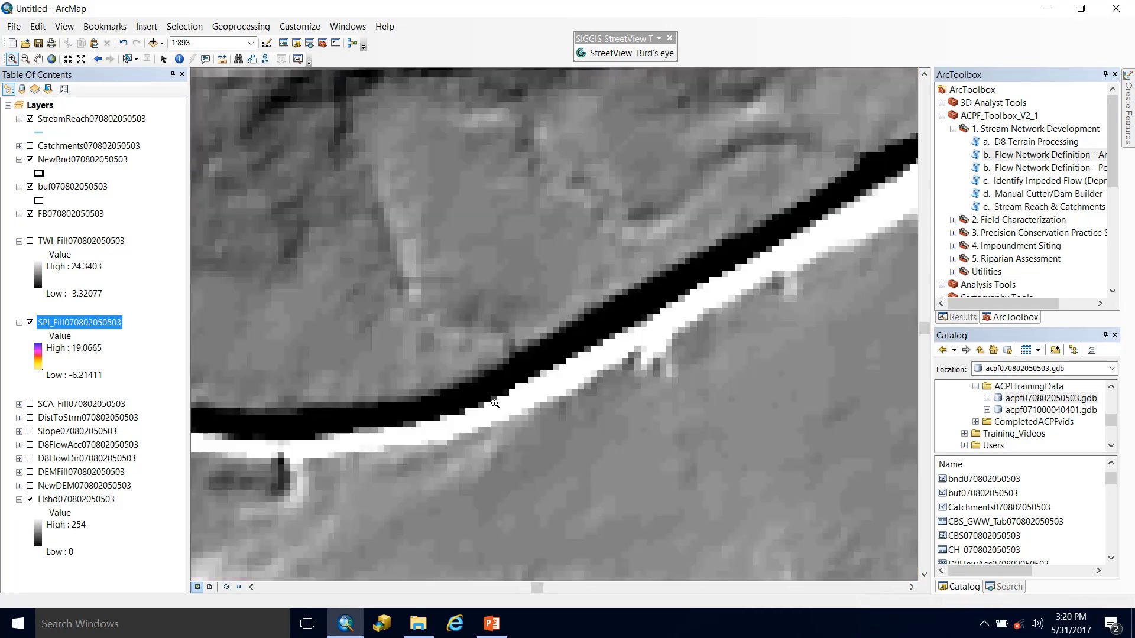
{"action": "key", "text": "Right"}
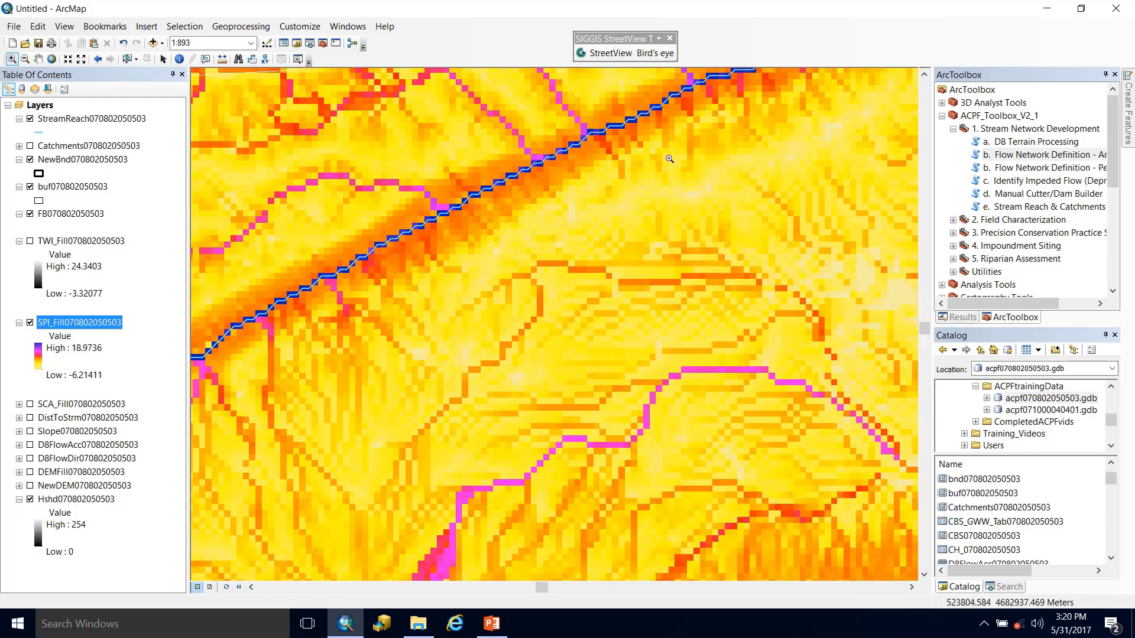
{"action": "key", "text": "Right"}
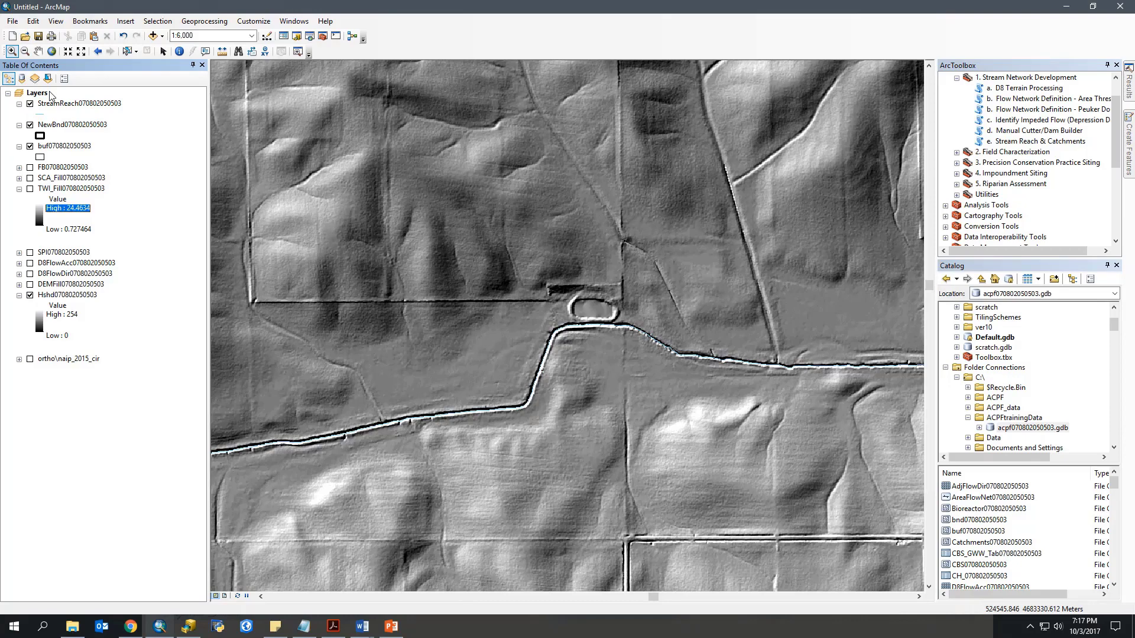
{"action": "left_click", "coordinate": [59, 190]}
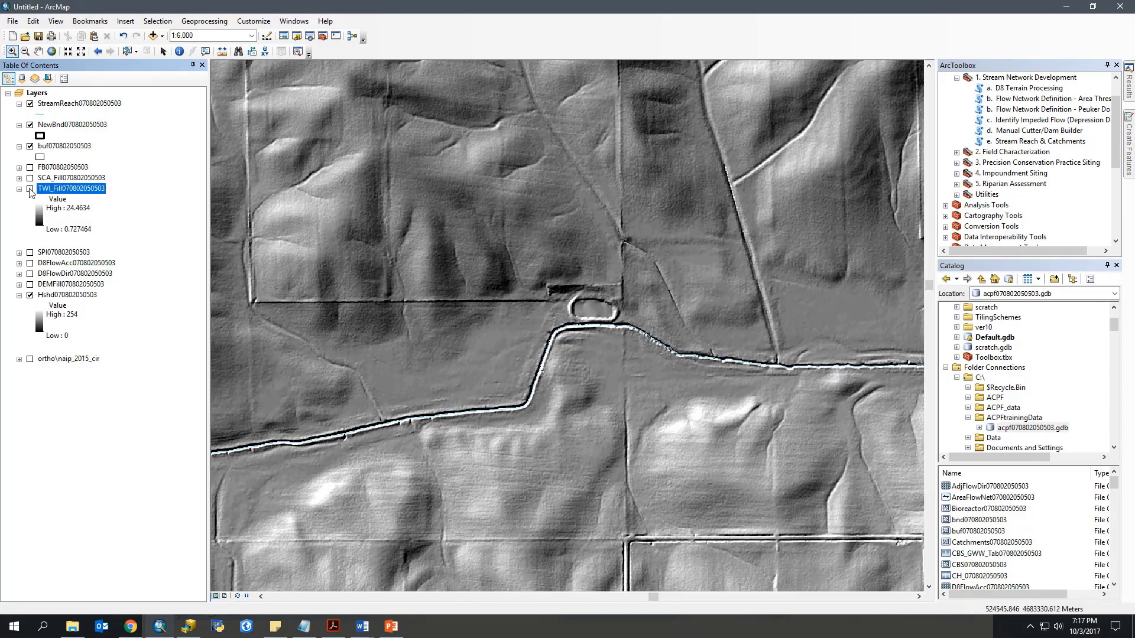
{"action": "left_click", "coordinate": [30, 189]}
{"action": "scroll", "coordinate": [59, 221], "scroll_direction": "down", "scroll_amount": 5}
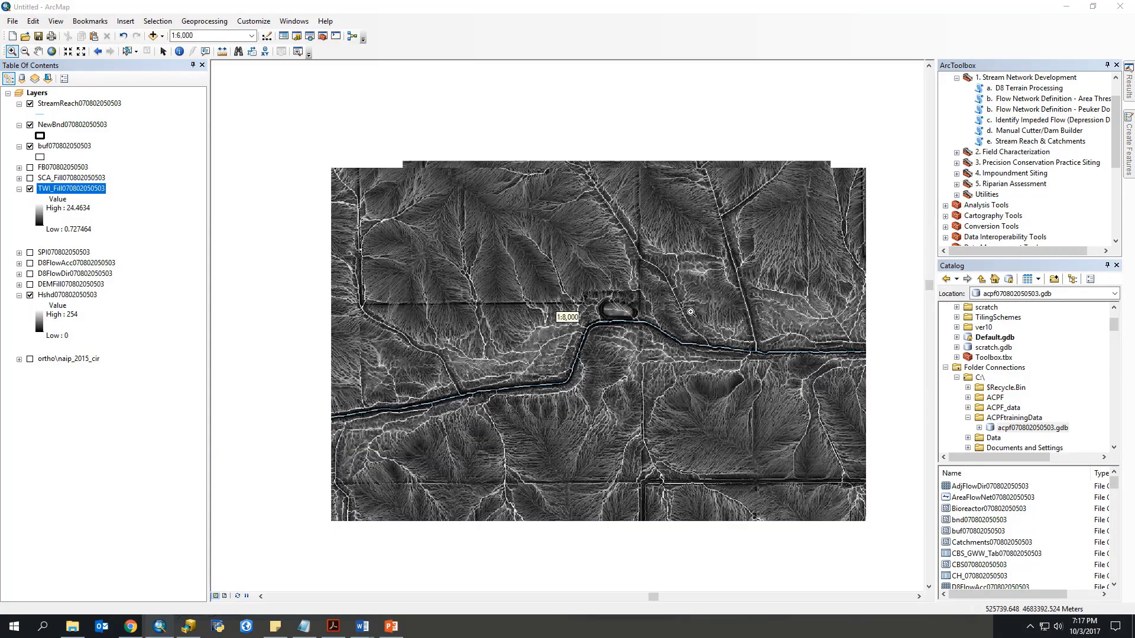
{"action": "left_click", "coordinate": [40, 219]}
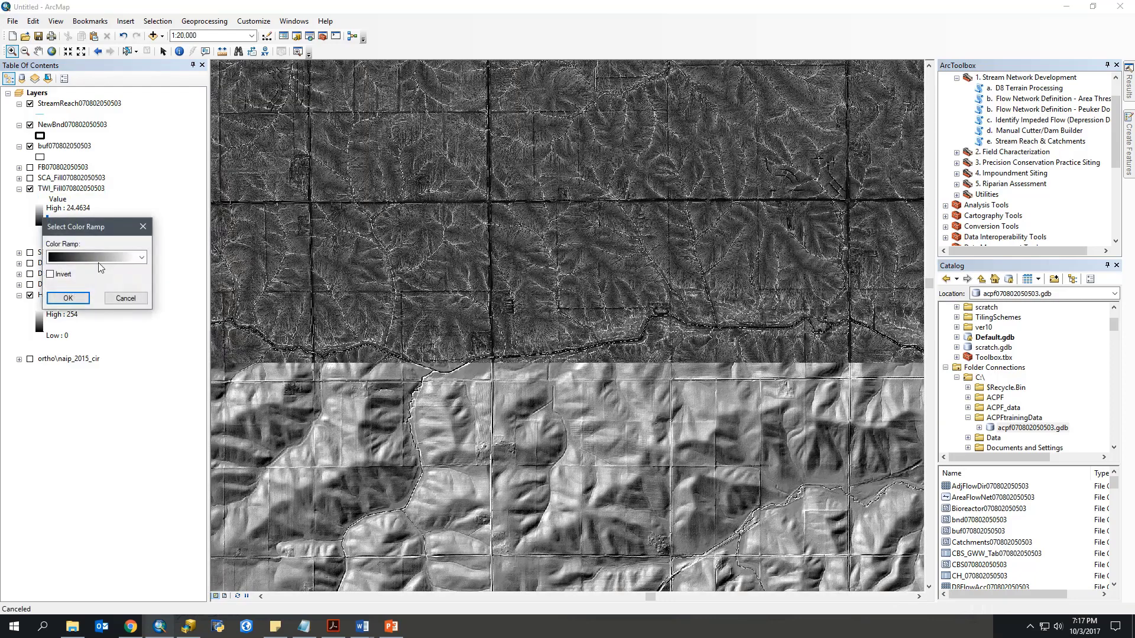
{"action": "left_click", "coordinate": [112, 257]}
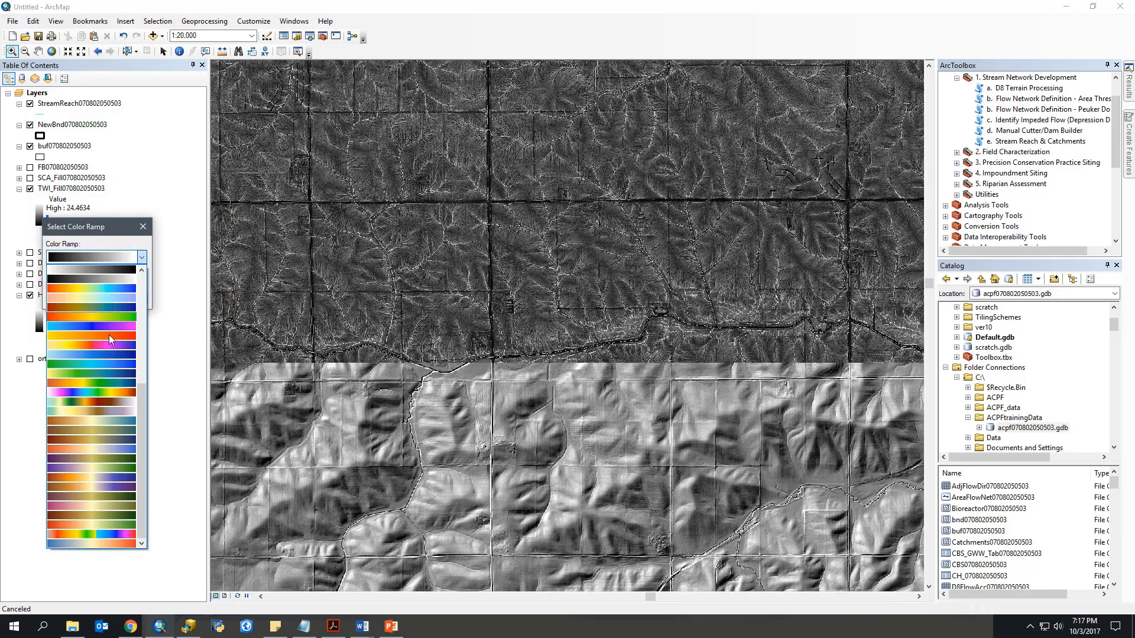
{"action": "left_click", "coordinate": [106, 421]}
{"action": "left_click", "coordinate": [69, 299]}
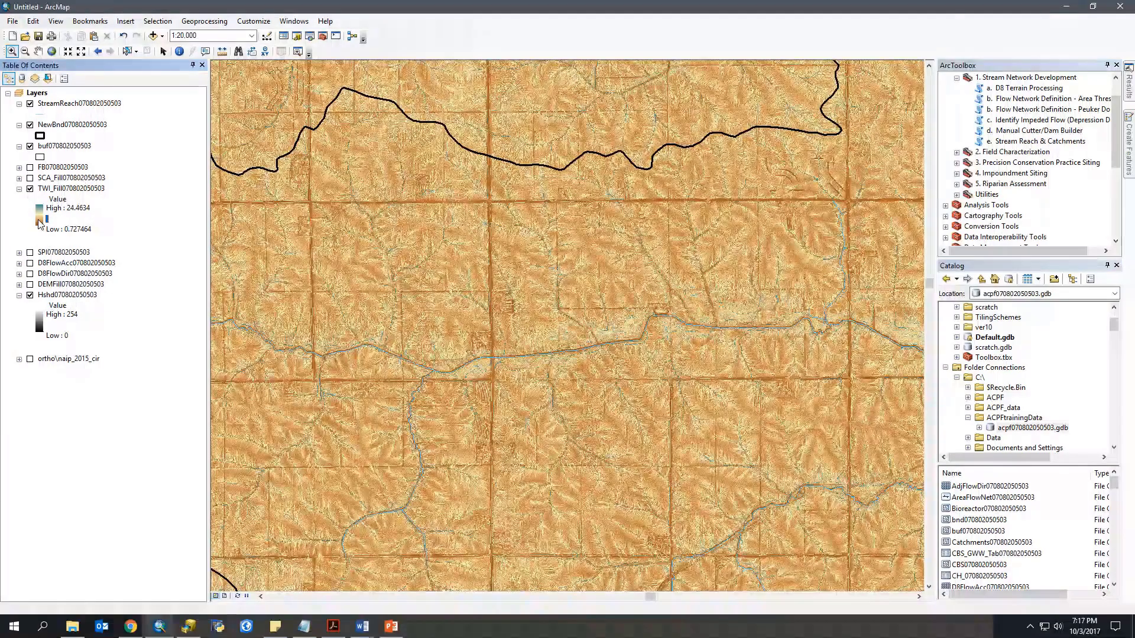
{"action": "left_click", "coordinate": [40, 220]}
{"action": "left_click", "coordinate": [69, 298]}
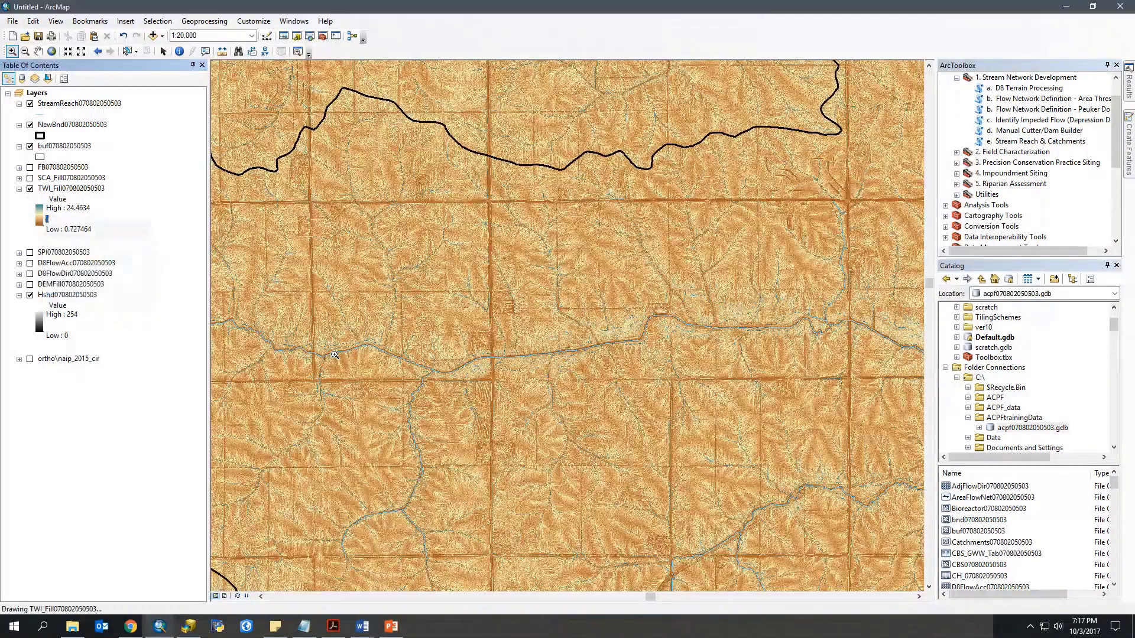
Examine the recolored TWI_Fill raster up close along the stream channel, its tributaries and the adjacent low-lying ground
{"action": "left_click_drag", "start_coordinate": [384, 421], "coordinate": [400, 349]}
{"action": "scroll", "coordinate": [459, 271], "scroll_direction": "up", "scroll_amount": 5}
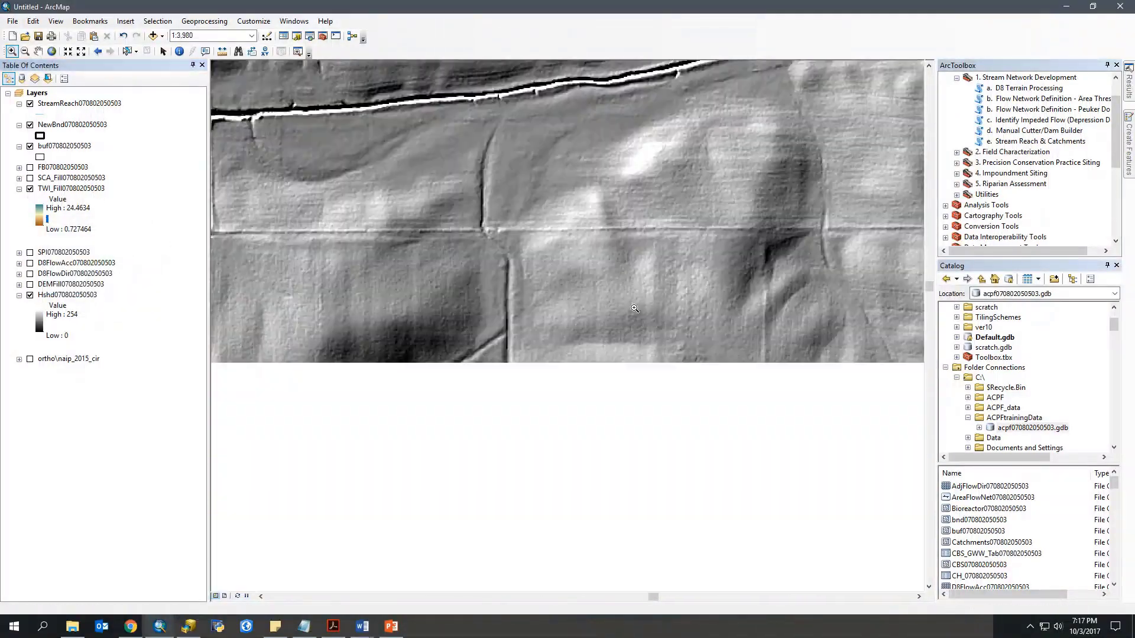
{"action": "scroll", "coordinate": [441, 274], "scroll_direction": "up", "scroll_amount": 3}
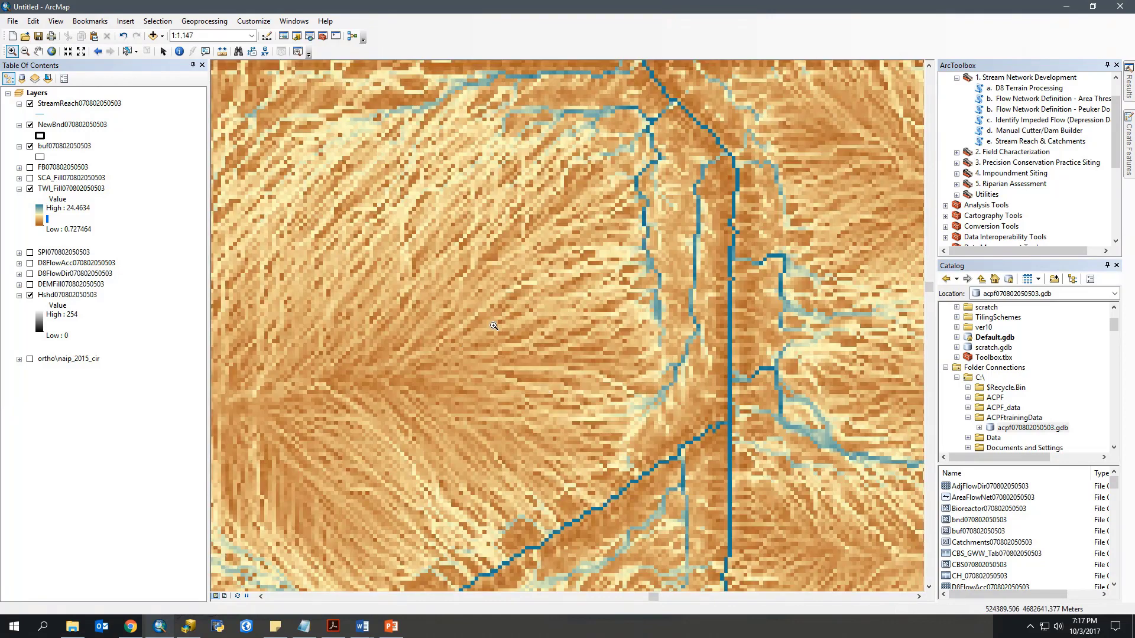
{"action": "scroll", "coordinate": [588, 345], "scroll_direction": "down", "scroll_amount": 2}
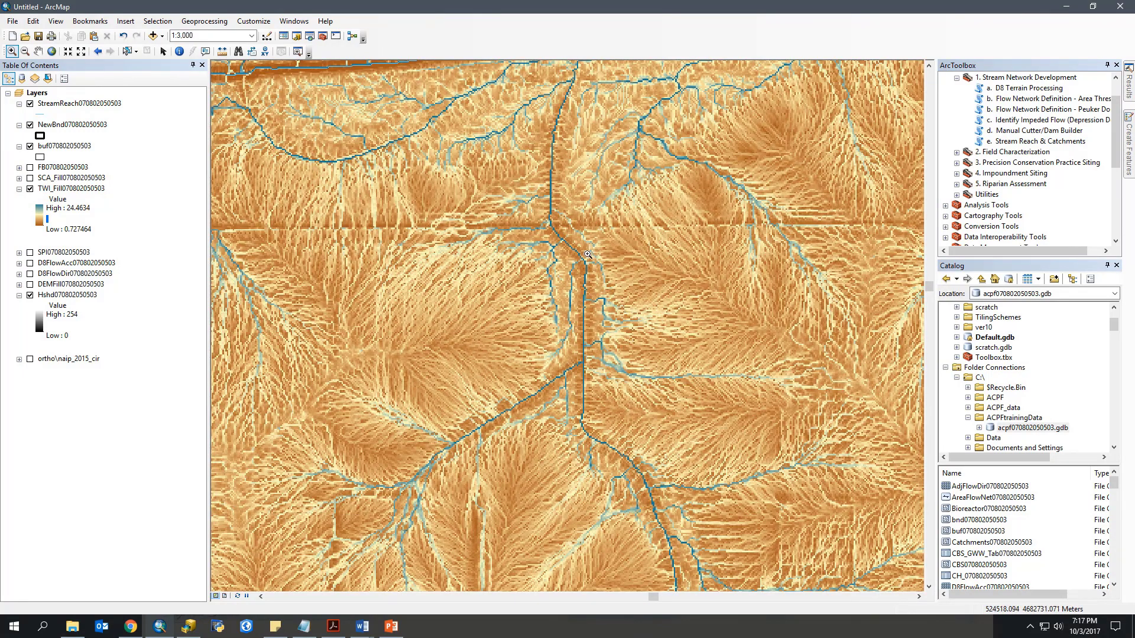
{"action": "key", "text": "Up"}
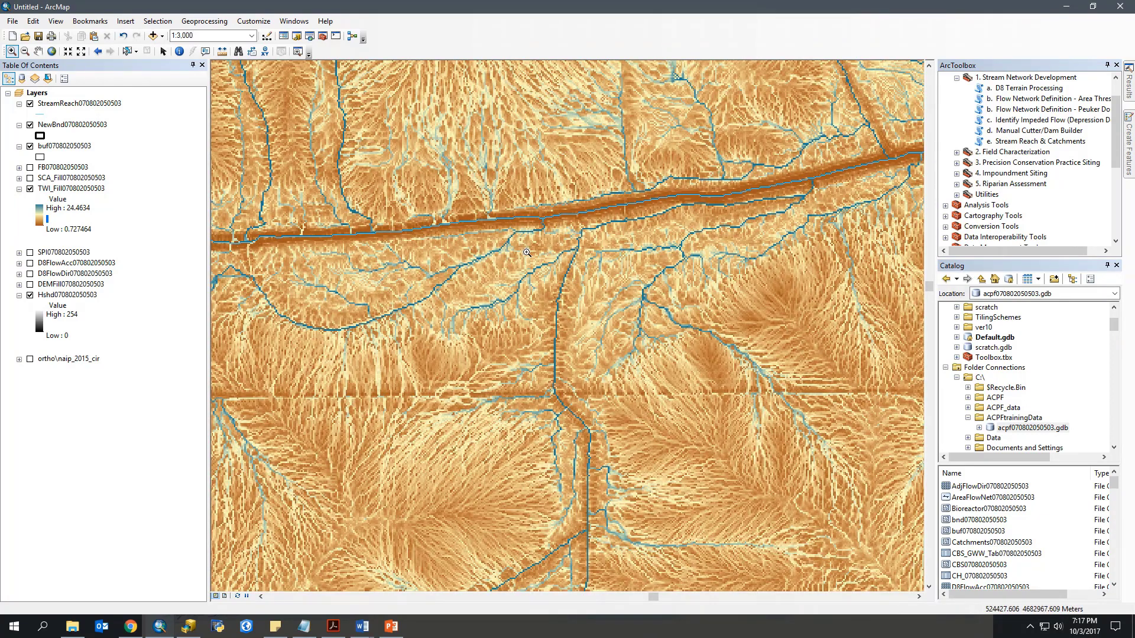
{"action": "scroll", "coordinate": [527, 252], "scroll_direction": "up", "scroll_amount": 5}
{"action": "scroll", "coordinate": [621, 312], "scroll_direction": "down", "scroll_amount": 3}
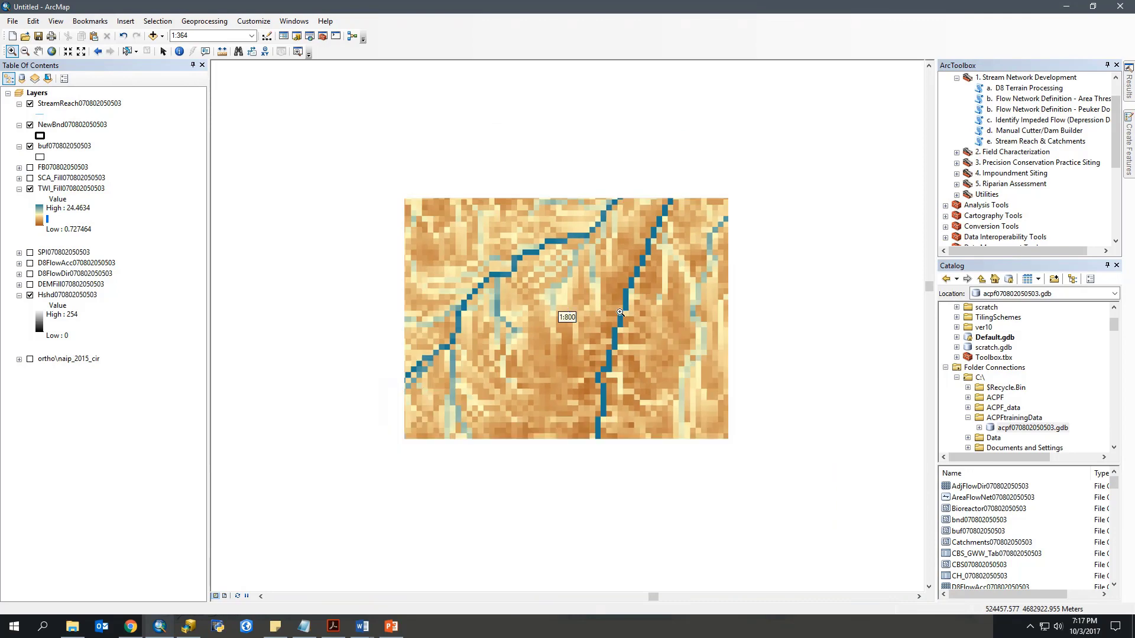
{"action": "scroll", "coordinate": [624, 314], "scroll_direction": "down", "scroll_amount": 1}
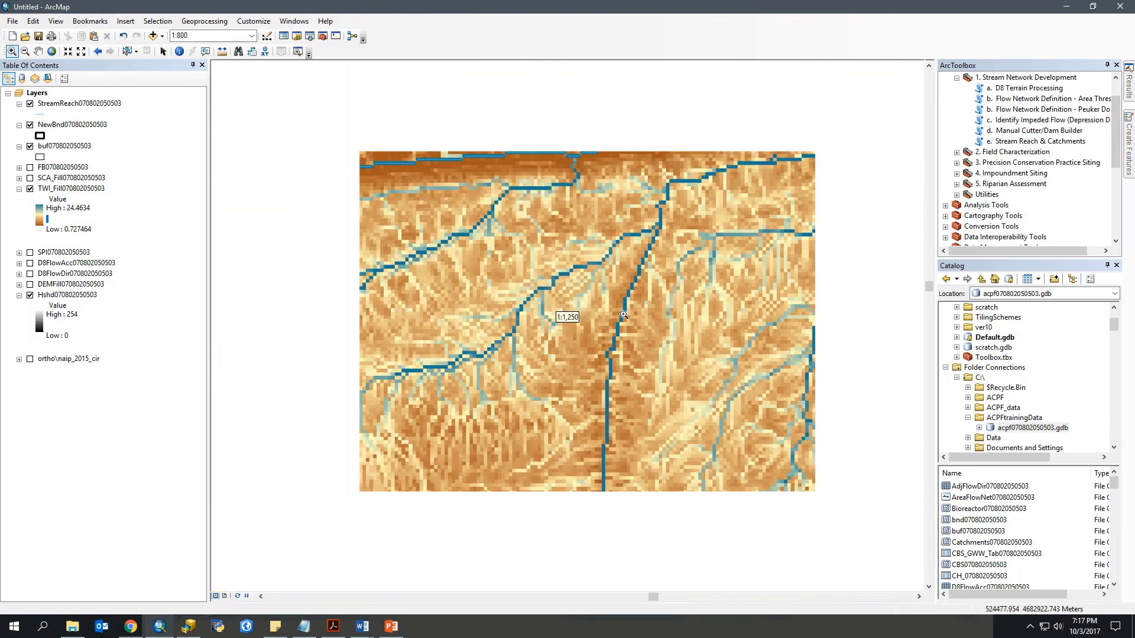
{"action": "left_click_drag", "start_coordinate": [664, 254], "coordinate": [471, 361]}
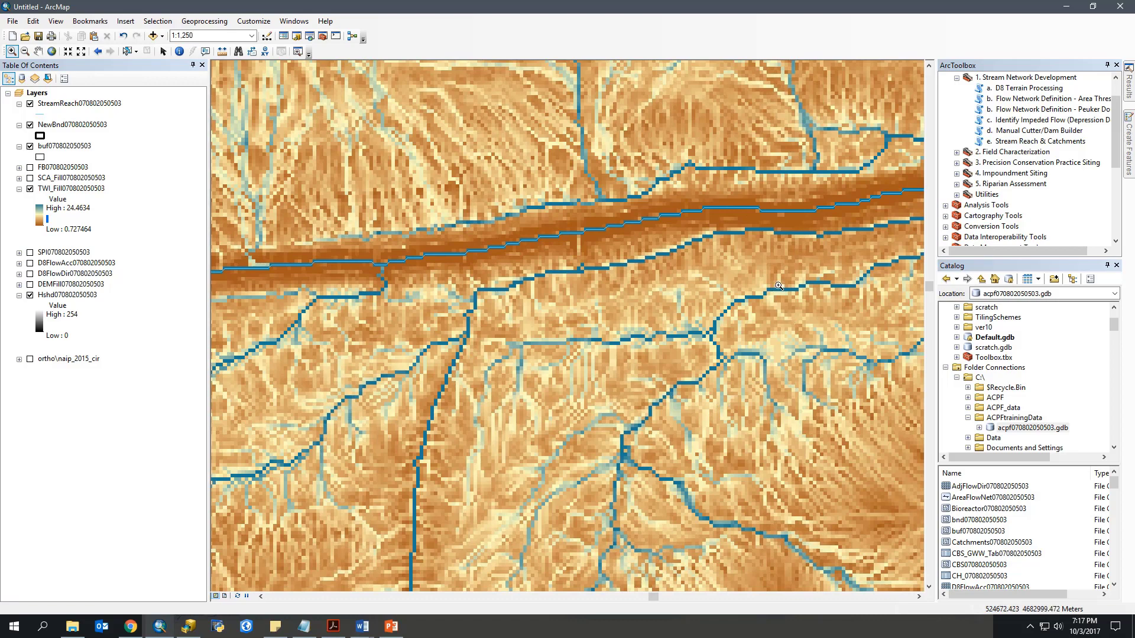
{"action": "left_click_drag", "start_coordinate": [778, 286], "coordinate": [439, 281]}
{"action": "left_click_drag", "start_coordinate": [819, 317], "coordinate": [651, 322]}
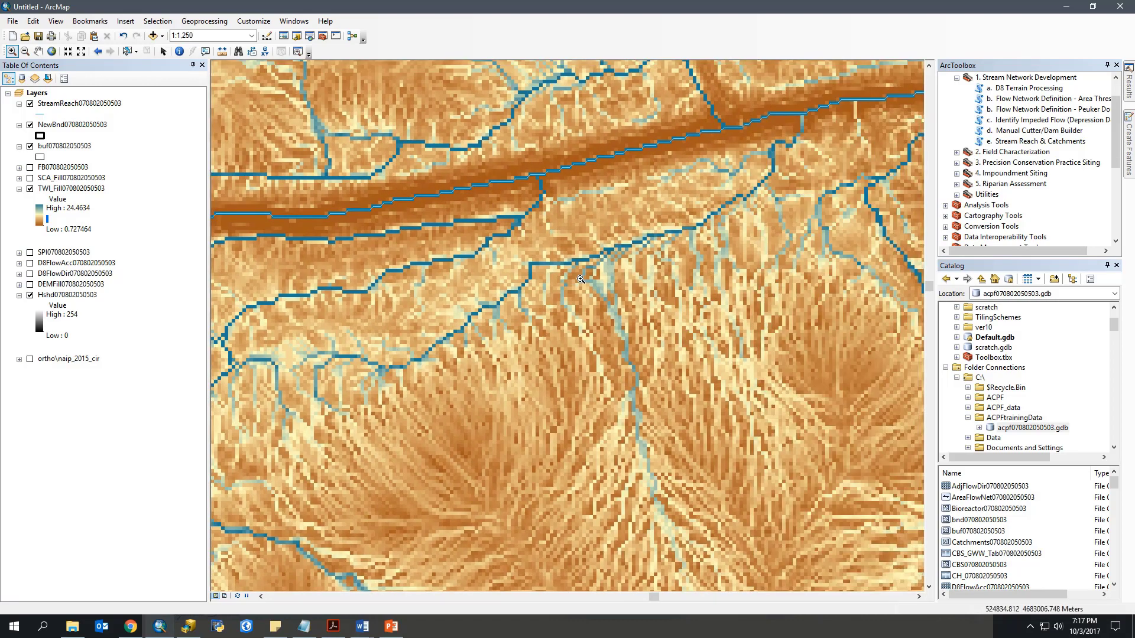